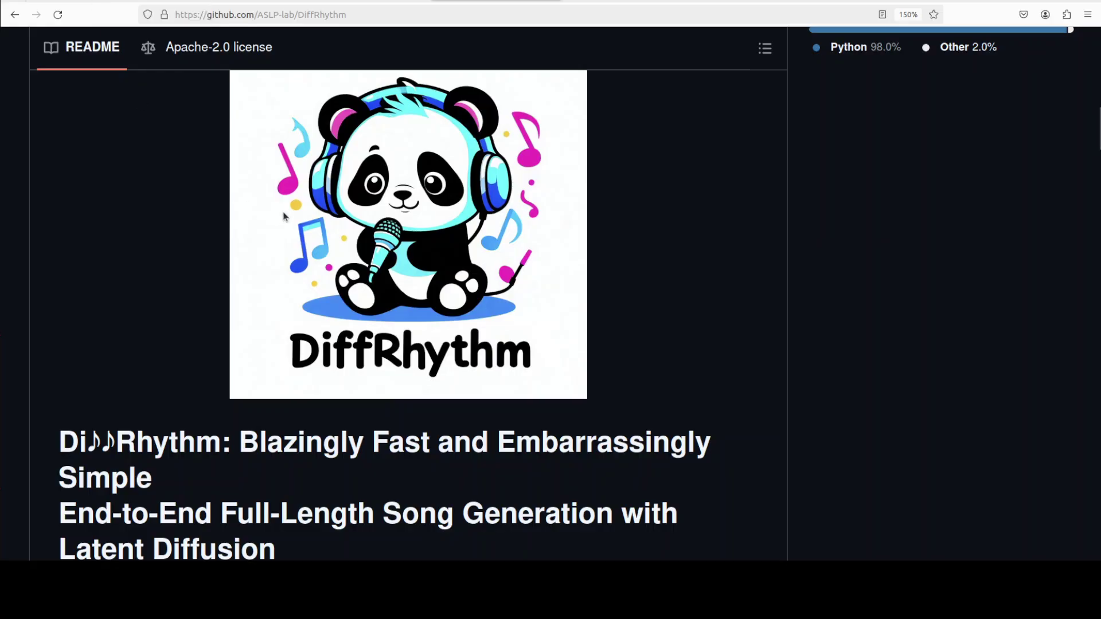
# - Switch back to the Massed Compute homepage tab in the browser
pyautogui.hotkey('ctrl', 'shift', 'Tab')
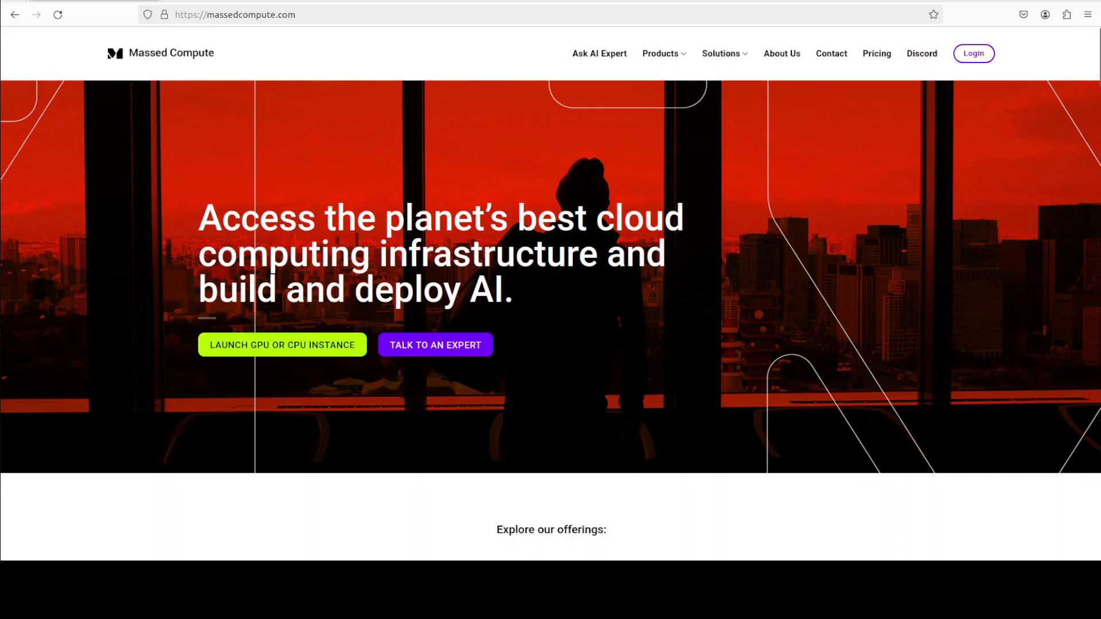
# - Run nvidia-smi in the terminal to confirm the RTX A6000 GPU
pyautogui.click(3, 119)
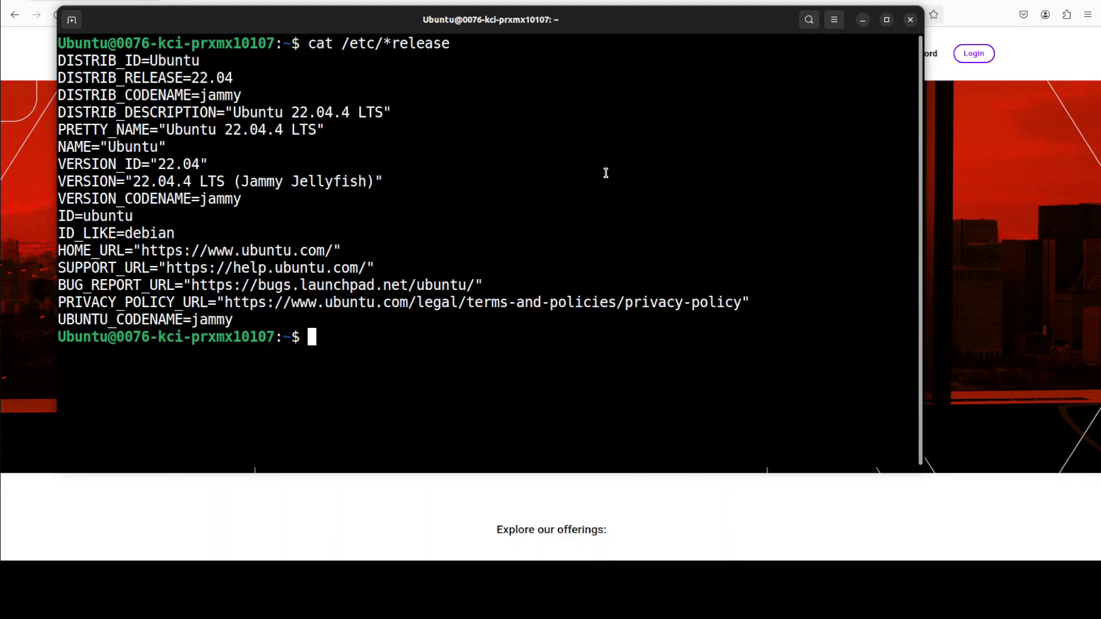
pyautogui.write('nvidia-smi')
pyautogui.press('Return')
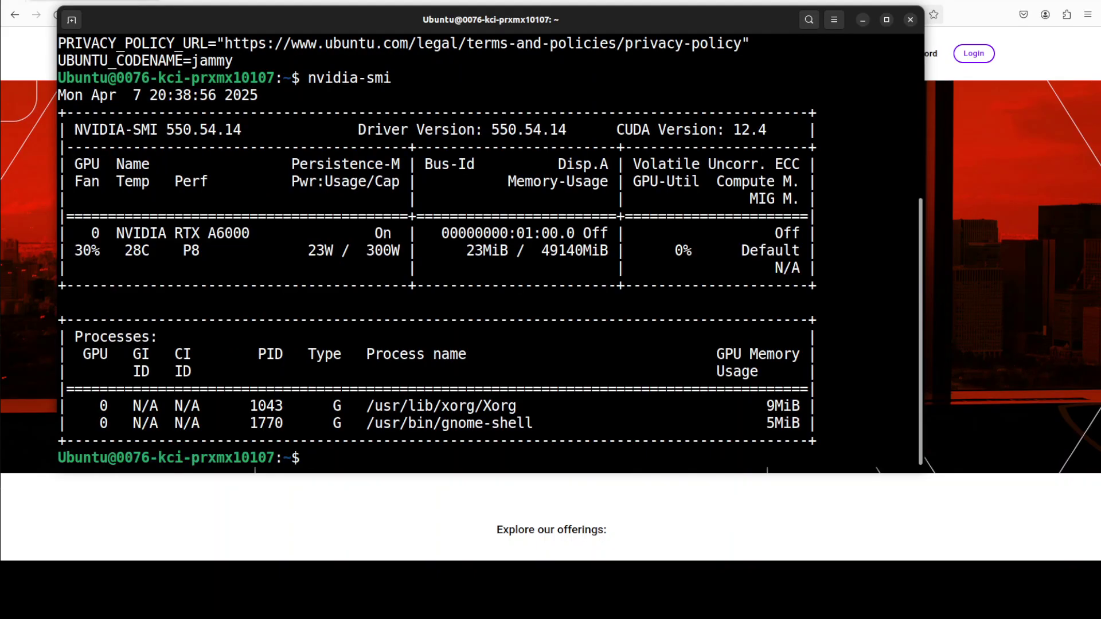
# - Create and activate a Python 3.11 conda environment named ai
pyautogui.rightClick(536, 267)
pyautogui.click(588, 306)
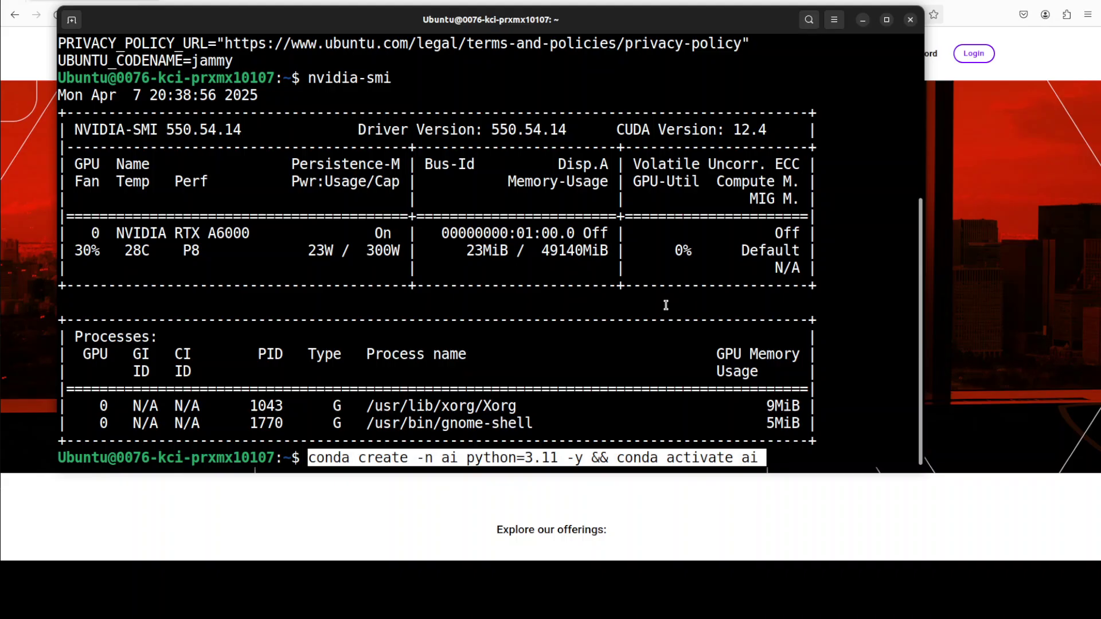
pyautogui.press('Return')
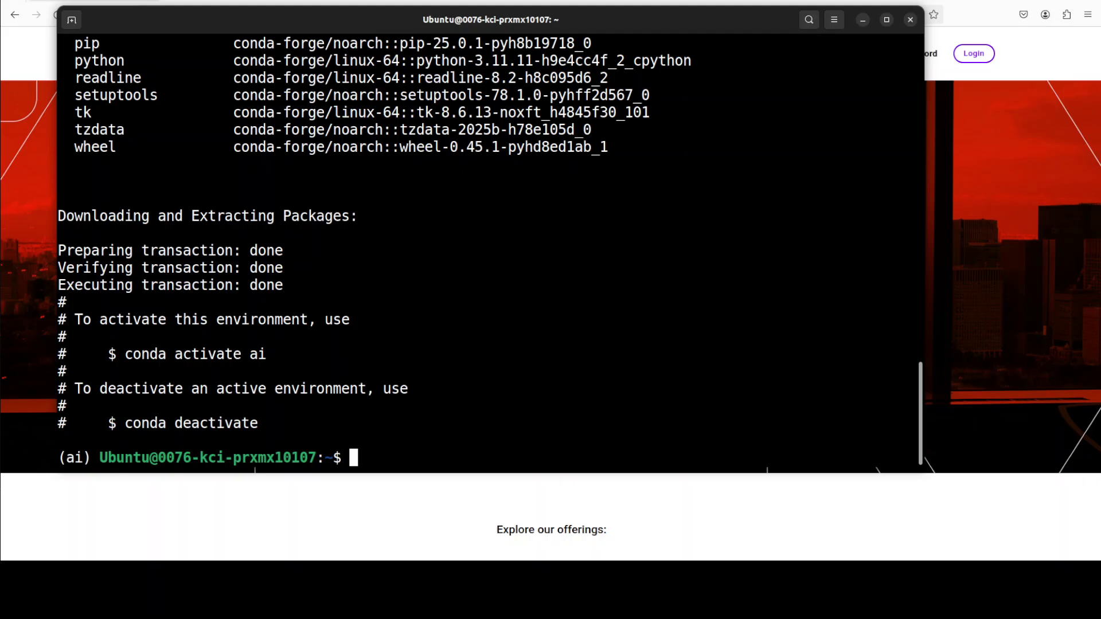
# - Clone the DiffRhythm repository and cd into the DiffRhythm folder
pyautogui.rightClick(456, 266)
pyautogui.press('Return')
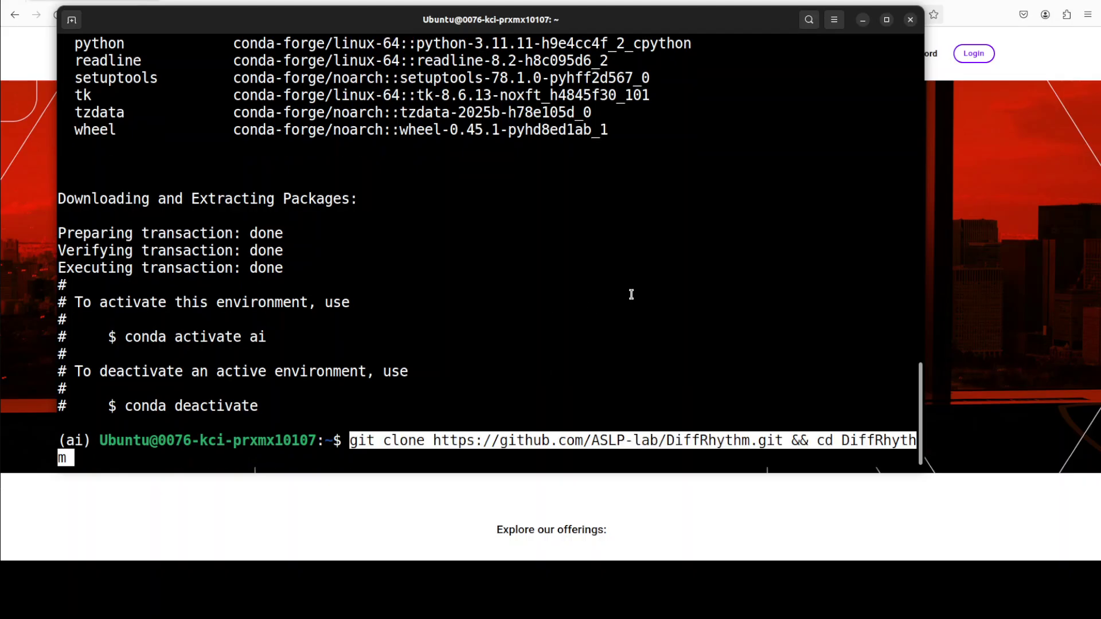
pyautogui.press('Return')
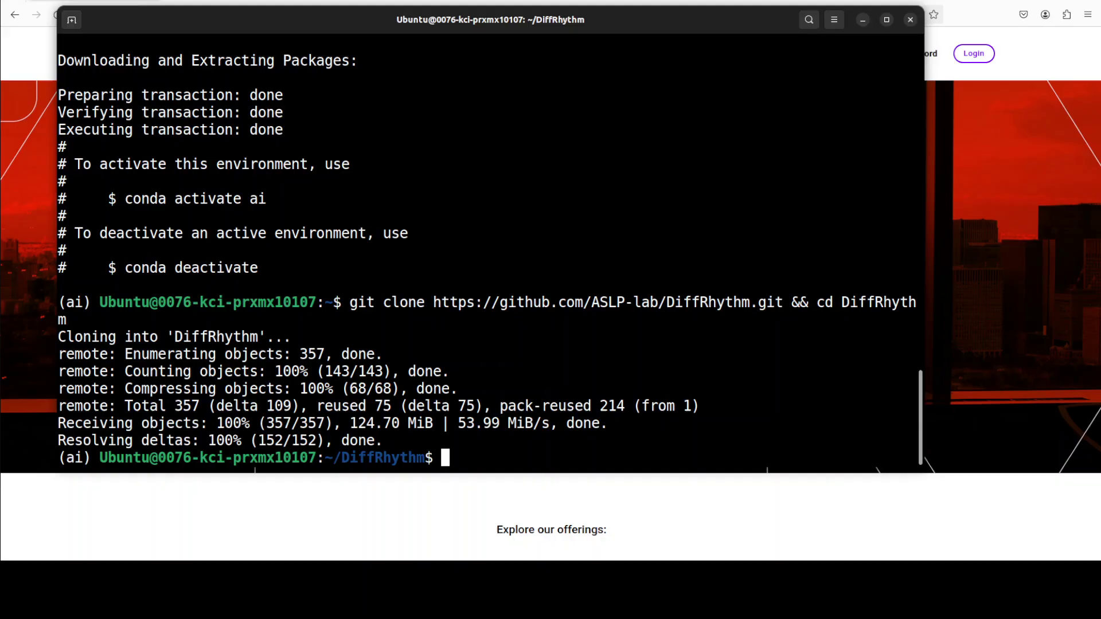
# - Install DiffRhythm's Python requirements, including torch, with pip install -r requirements.txt
pyautogui.rightClick(525, 349)
pyautogui.click(555, 389)
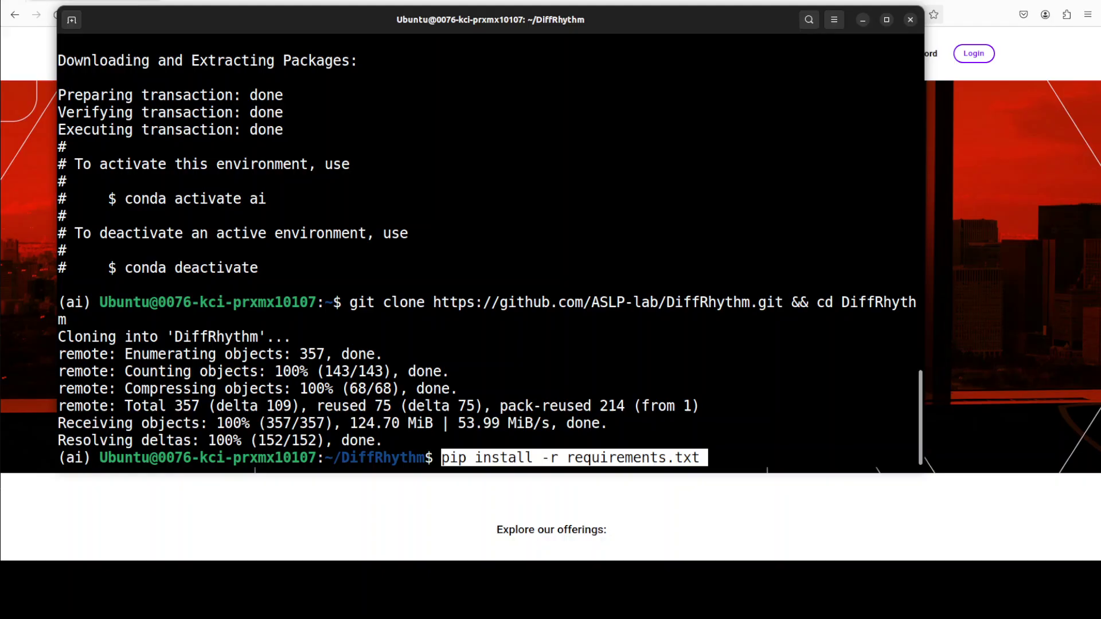
pyautogui.press('Return')
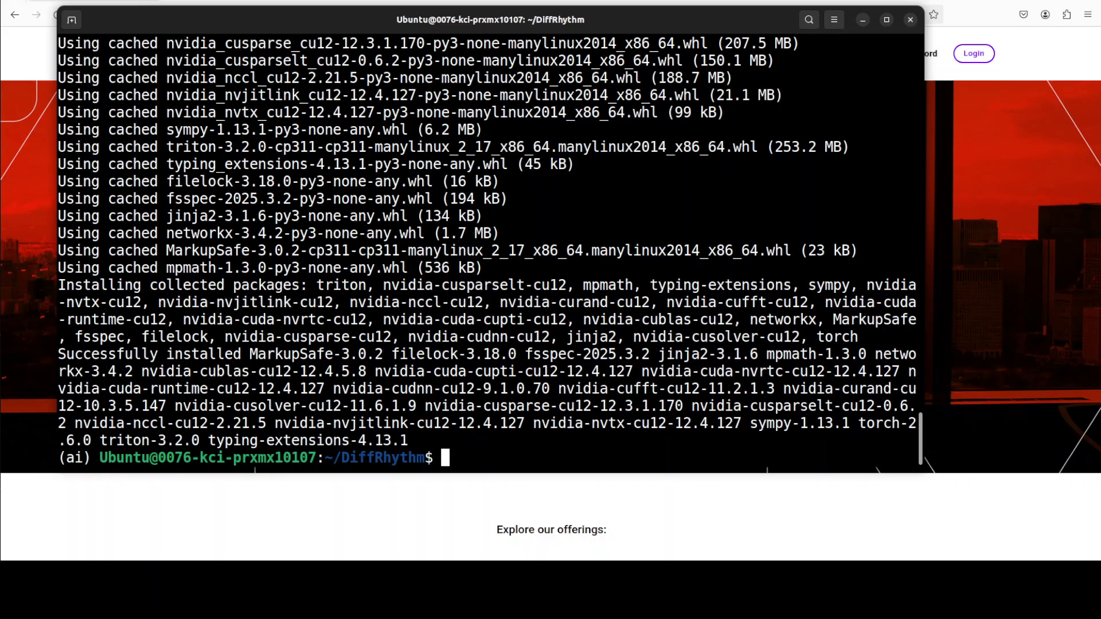
# - Install the espeak-ng system package with sudo apt-get
pyautogui.rightClick(434, 300)
pyautogui.click(492, 339)
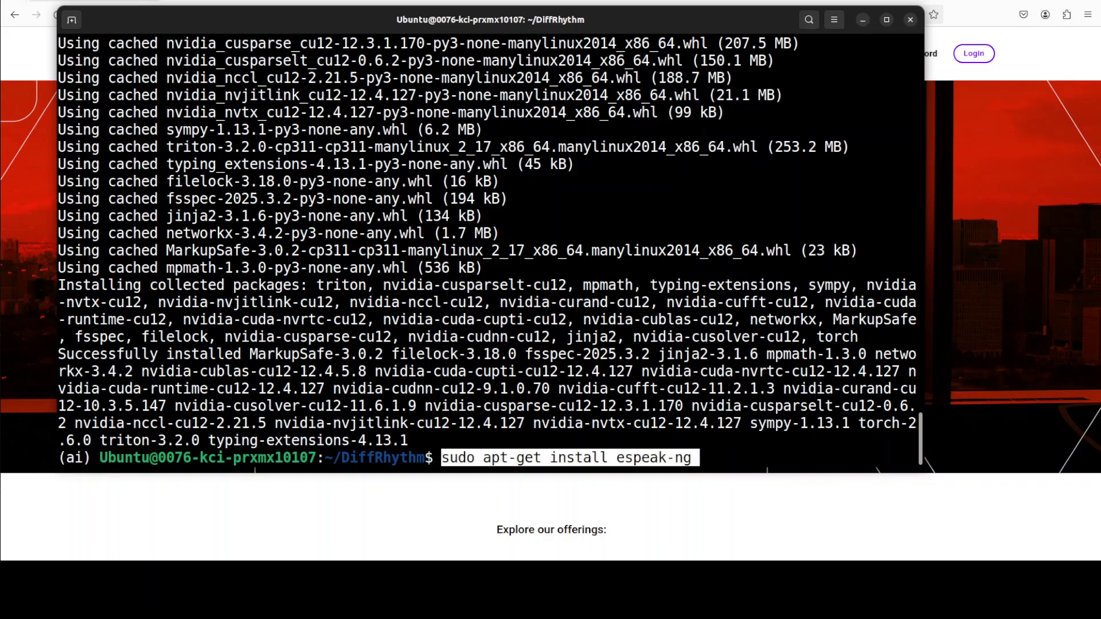
pyautogui.press('Return')
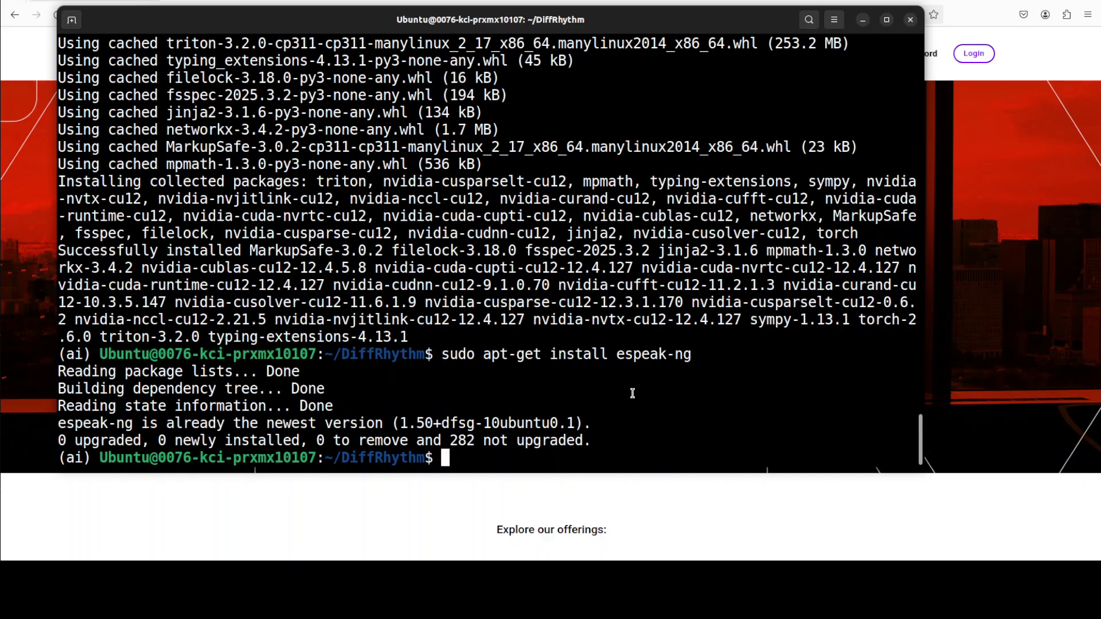
# - Clear the screen, then paste the infer_wav_ref.sh command and erase it unrun
pyautogui.write('clear')
pyautogui.press('Return')
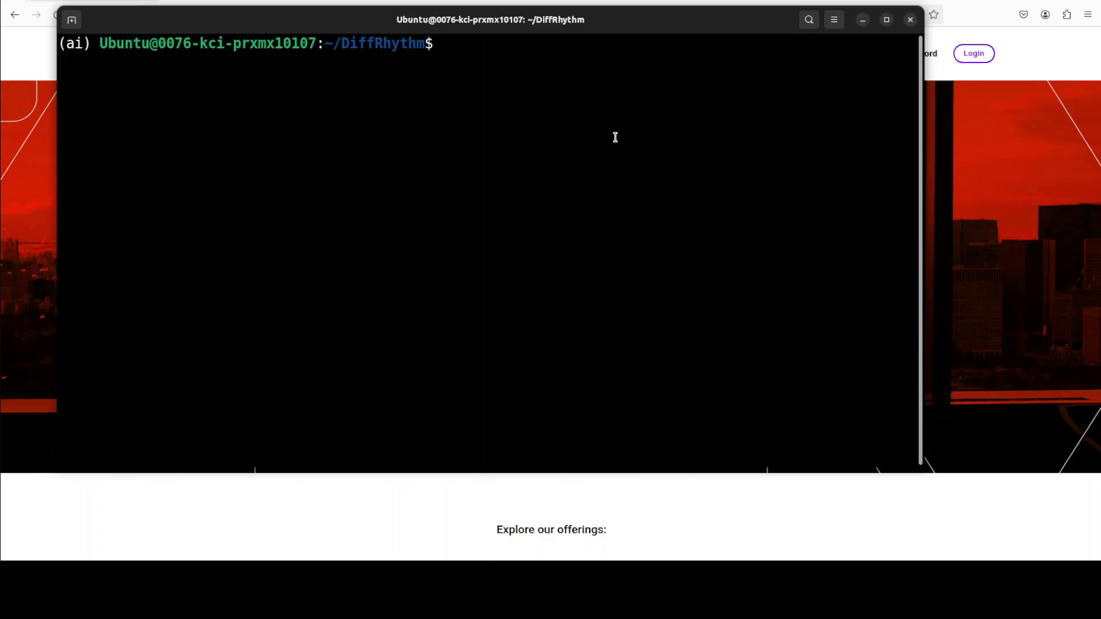
pyautogui.rightClick(399, 85)
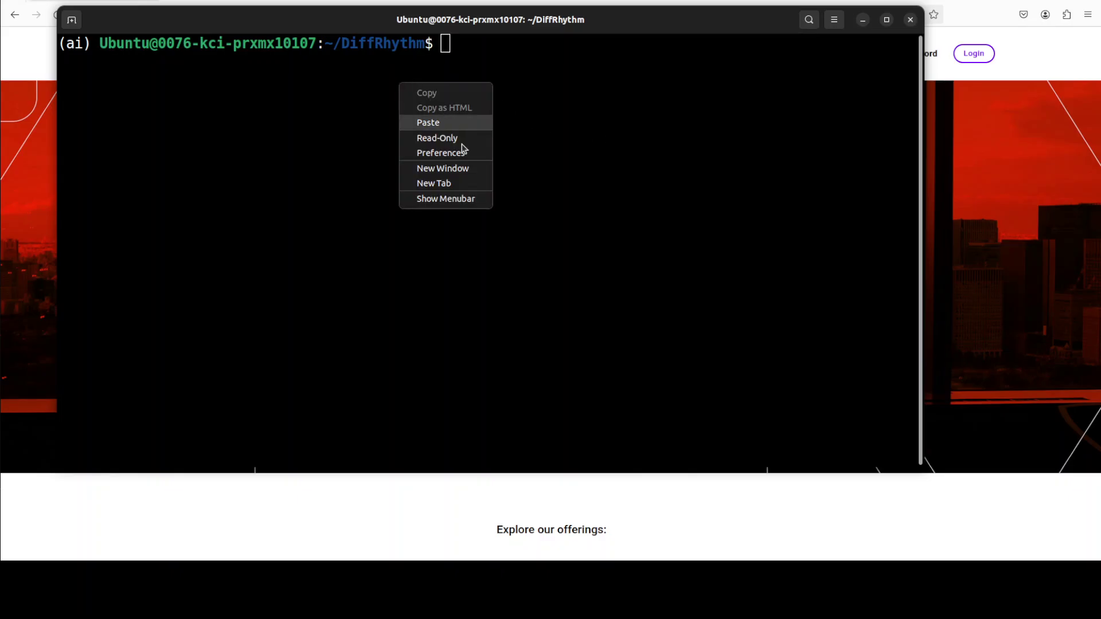
pyautogui.click(446, 121)
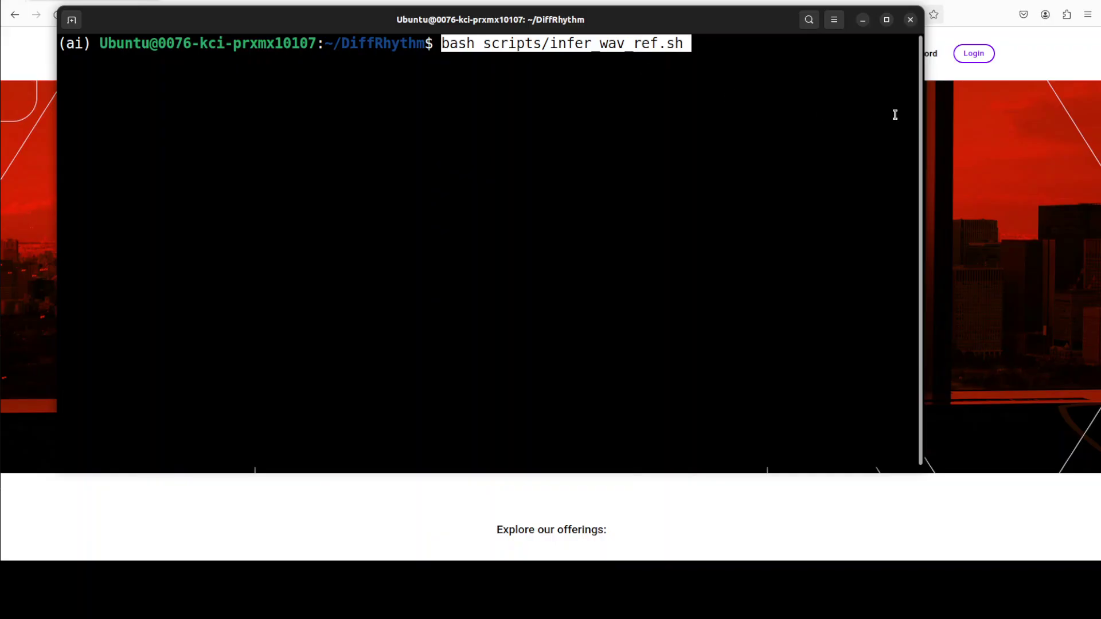
pyautogui.press('Left')
pyautogui.press('Left')
pyautogui.press('Left')
pyautogui.press('Left')
pyautogui.press('Left')
pyautogui.press('Left')
pyautogui.press('Left')
pyautogui.press('Left')
pyautogui.press('Left')
pyautogui.press('Right')
pyautogui.press('Right')
pyautogui.press('Right')
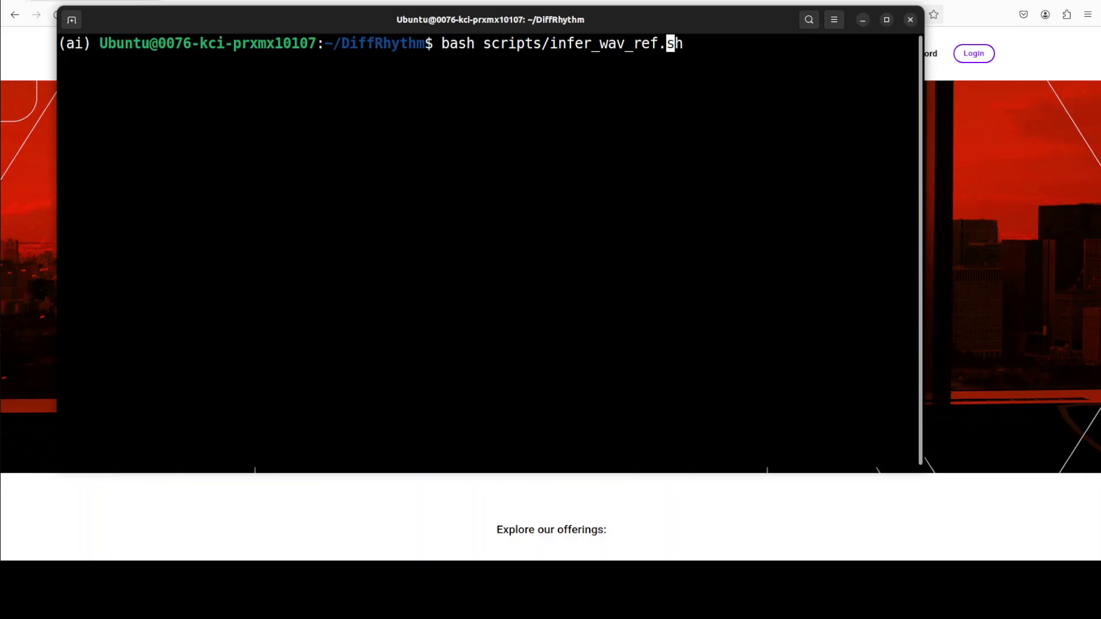
pyautogui.press('End')
pyautogui.press('BackSpace')
pyautogui.press('BackSpace')
pyautogui.press('BackSpace')
pyautogui.press('BackSpace')
pyautogui.press('BackSpace')
pyautogui.press('BackSpace')
pyautogui.press('BackSpace')
pyautogui.press('BackSpace')
pyautogui.press('BackSpace')
pyautogui.press('BackSpace')
pyautogui.press('BackSpace')
pyautogui.press('BackSpace')
pyautogui.press('BackSpace')
pyautogui.press('BackSpace')
pyautogui.press('BackSpace')
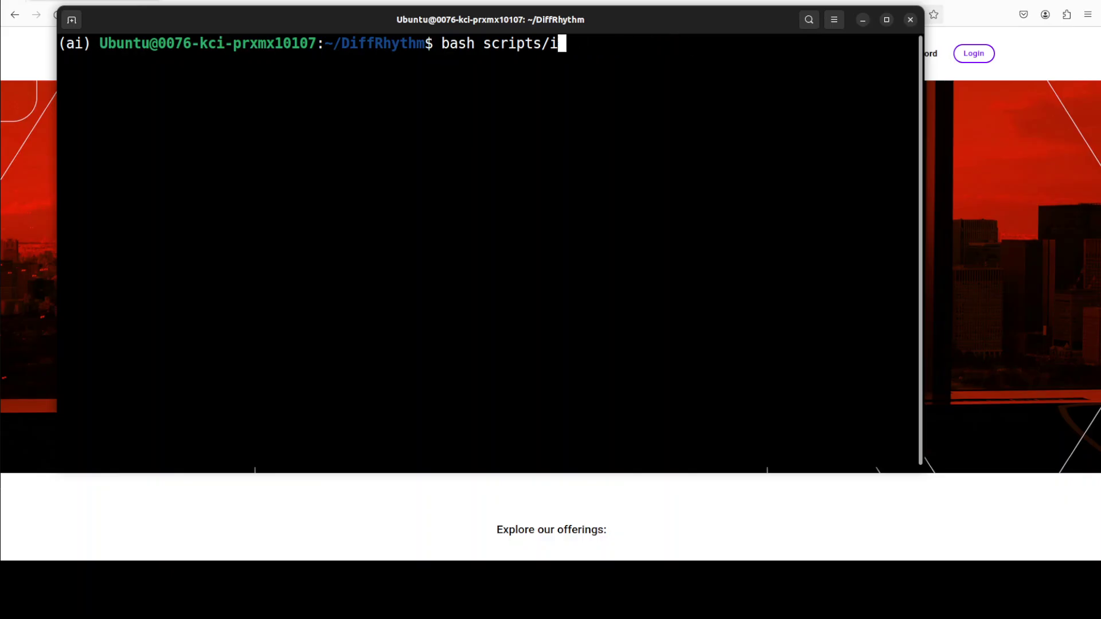
pyautogui.press('BackSpace')
pyautogui.press('BackSpace')
pyautogui.press('BackSpace')
pyautogui.press('BackSpace')
pyautogui.press('BackSpace')
pyautogui.press('BackSpace')
pyautogui.press('BackSpace')
pyautogui.press('BackSpace')
pyautogui.press('BackSpace')
pyautogui.press('BackSpace')
pyautogui.press('BackSpace')
pyautogui.press('BackSpace')
pyautogui.press('BackSpace')
pyautogui.press('BackSpace')
# - Discard the pasted infer_prompt_ref.sh command and open the DiffRhythm folder in VS Code with code
pyautogui.rightClick(470, 93)
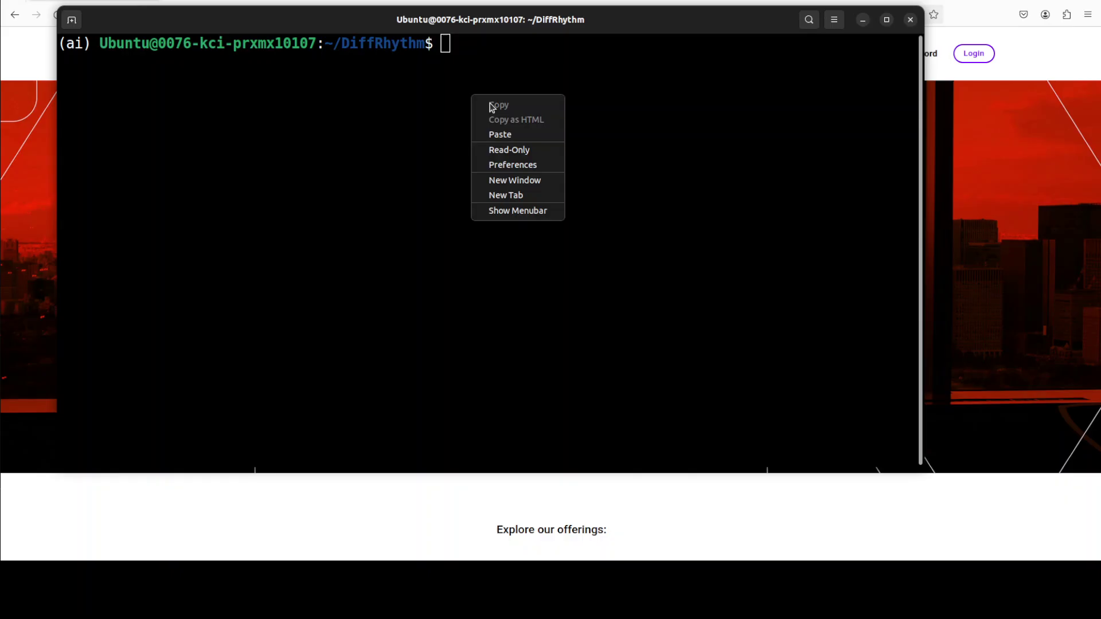
pyautogui.click(516, 135)
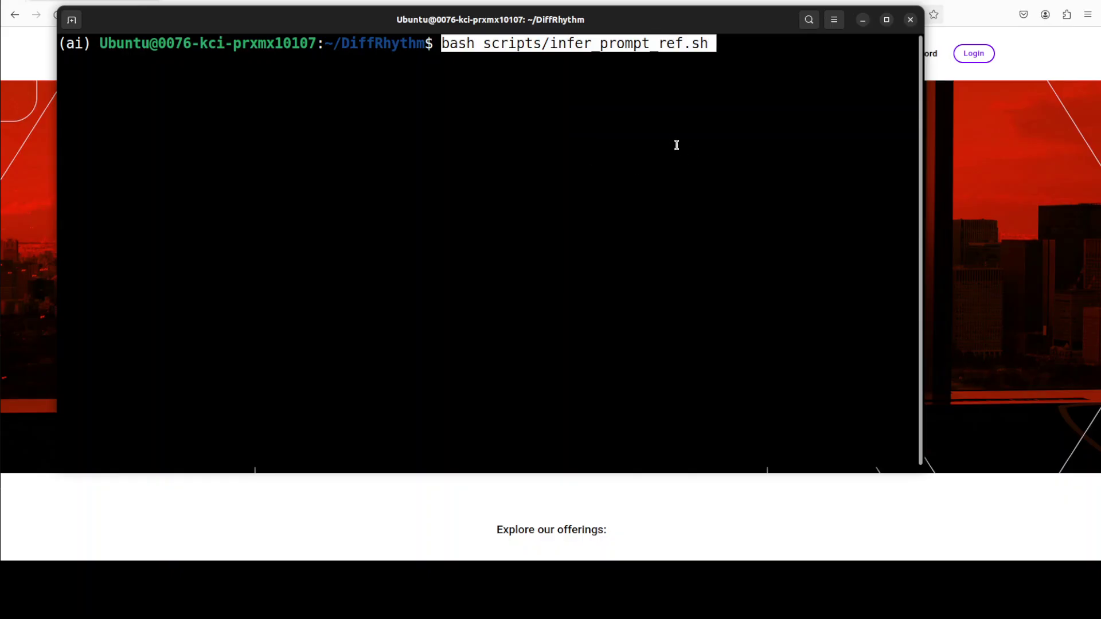
pyautogui.press('BackSpace')
pyautogui.press('BackSpace')
pyautogui.press('BackSpace')
pyautogui.press('BackSpace')
pyautogui.press('BackSpace')
pyautogui.press('BackSpace')
pyautogui.press('BackSpace')
pyautogui.press('BackSpace')
pyautogui.press('BackSpace')
pyautogui.press('BackSpace')
pyautogui.press('BackSpace')
pyautogui.press('BackSpace')
pyautogui.press('BackSpace')
pyautogui.press('BackSpace')
pyautogui.press('BackSpace')
pyautogui.press('BackSpace')
pyautogui.press('BackSpace')
pyautogui.press('BackSpace')
pyautogui.press('BackSpace')
pyautogui.press('BackSpace')
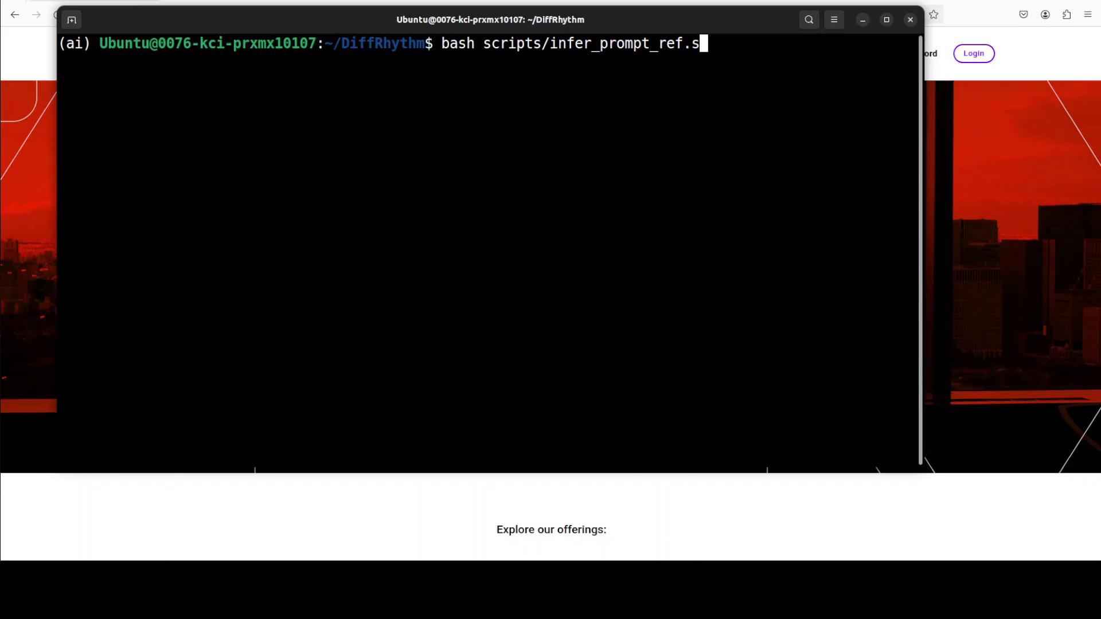
pyautogui.press('BackSpace')
pyautogui.press('BackSpace')
pyautogui.press('BackSpace')
pyautogui.write('code .')
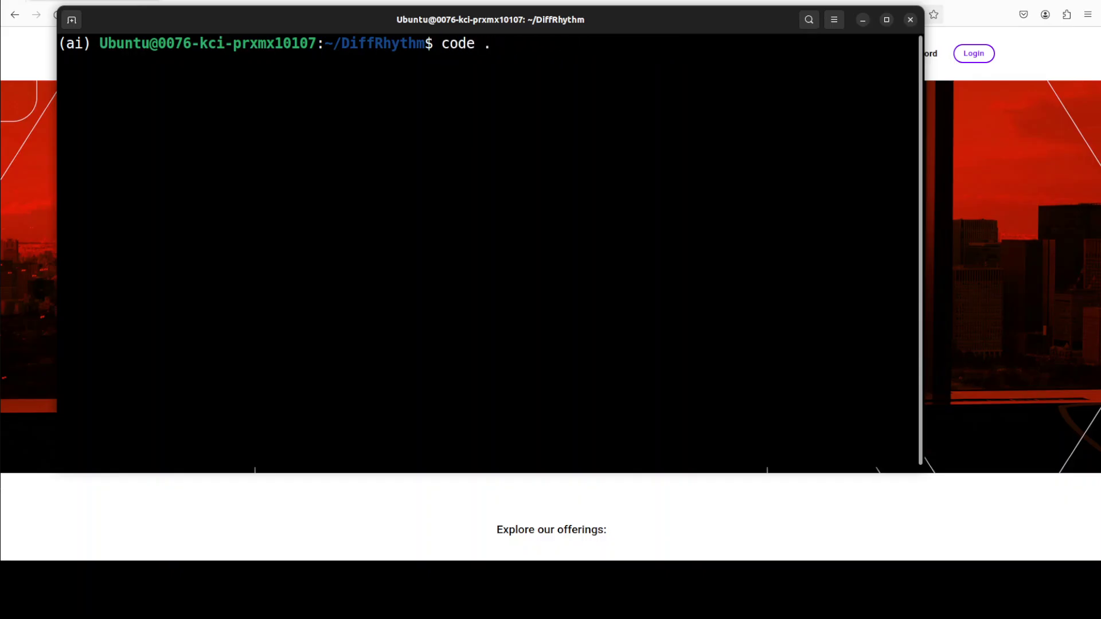
pyautogui.press('Return')
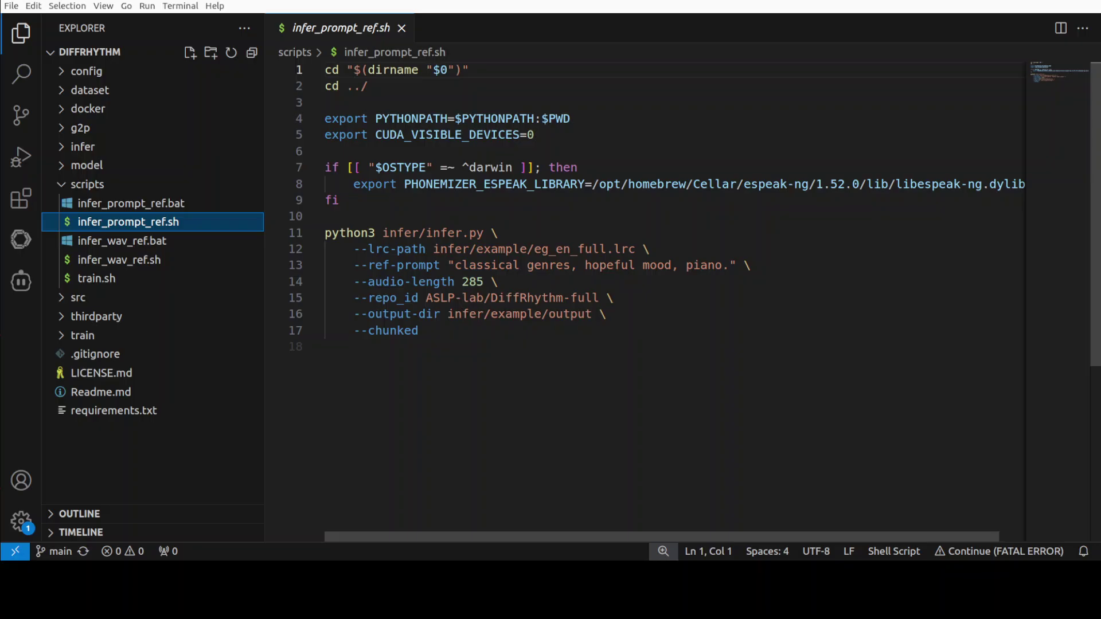
# - Review infer_prompt_ref.sh's eg_en_full.lrc lyrics path and 285 audio length, then expand infer/example
pyautogui.moveTo(338, 233); pyautogui.dragTo(481, 336)
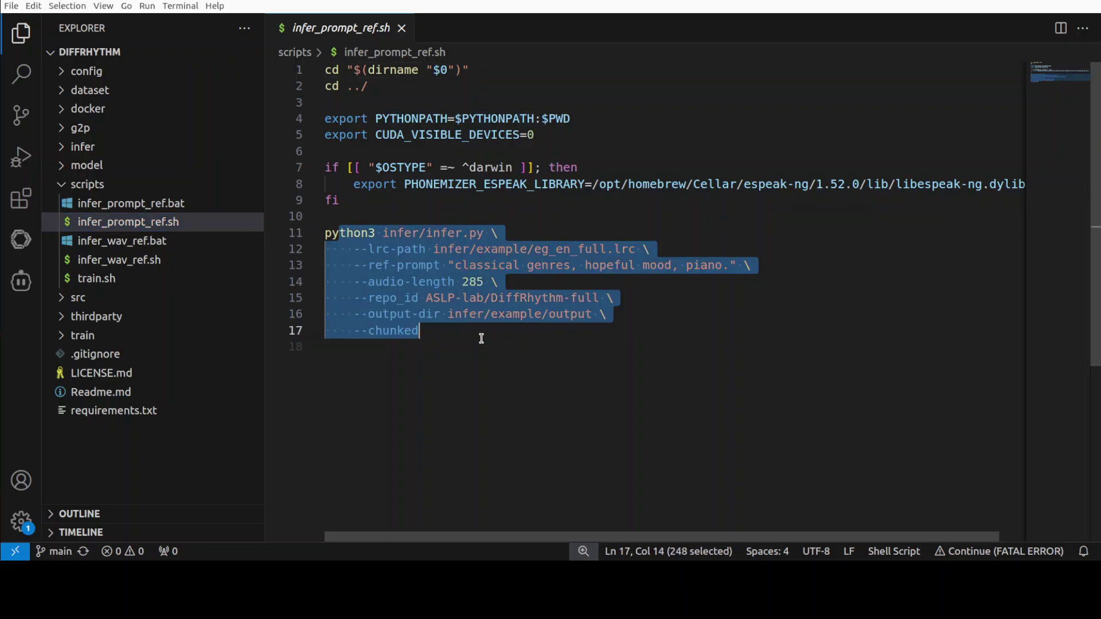
pyautogui.click(426, 249)
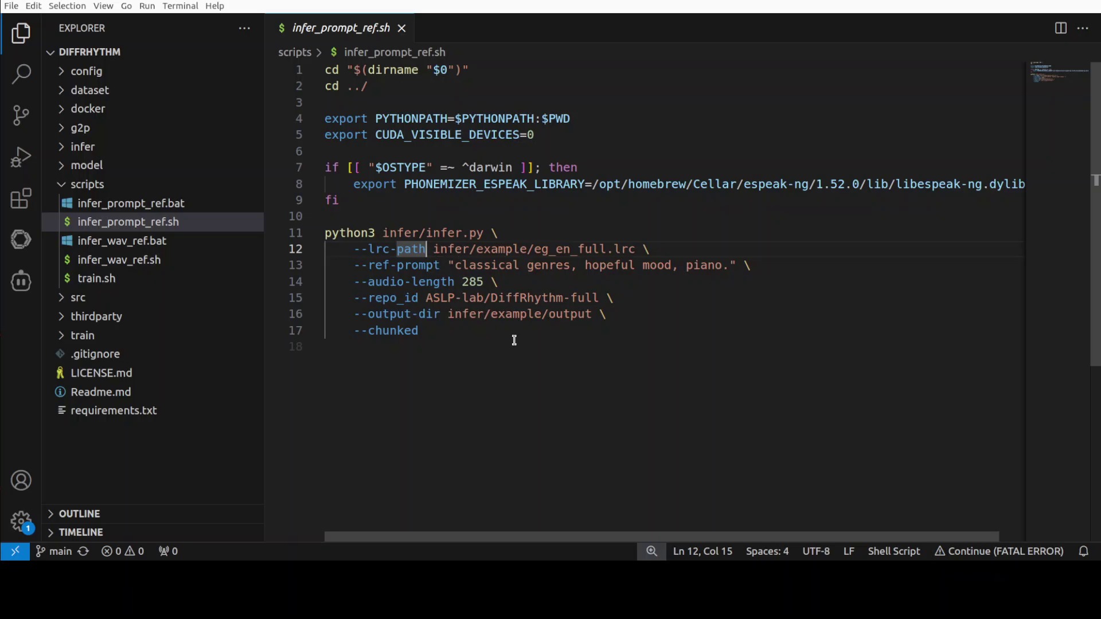
pyautogui.click(434, 249)
pyautogui.moveTo(521, 249); pyautogui.dragTo(636, 249)
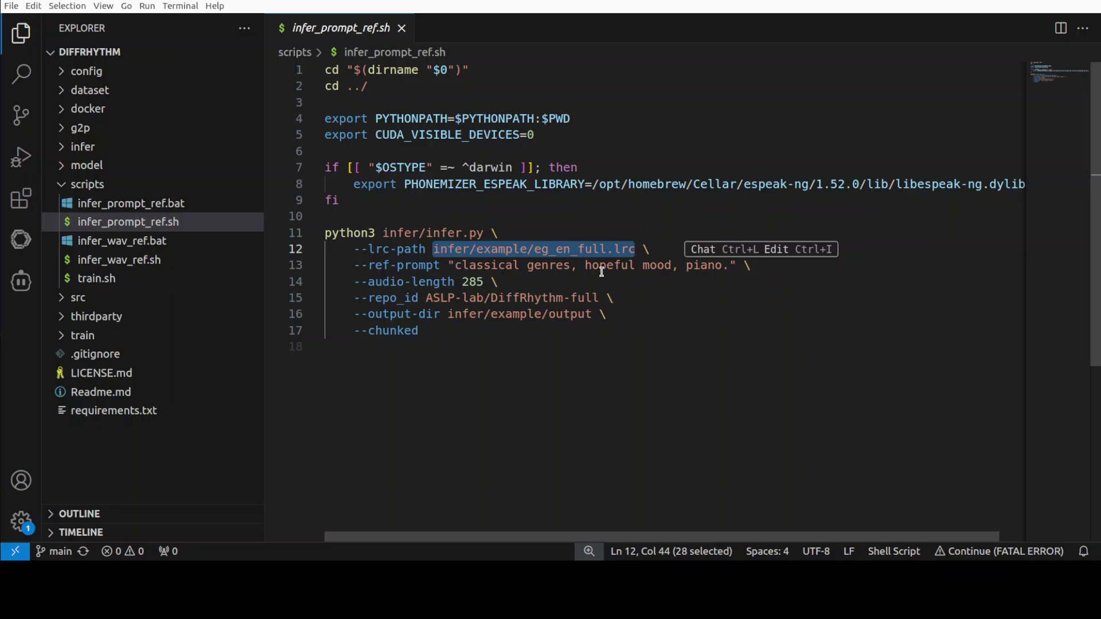
pyautogui.moveTo(462, 282); pyautogui.dragTo(577, 296)
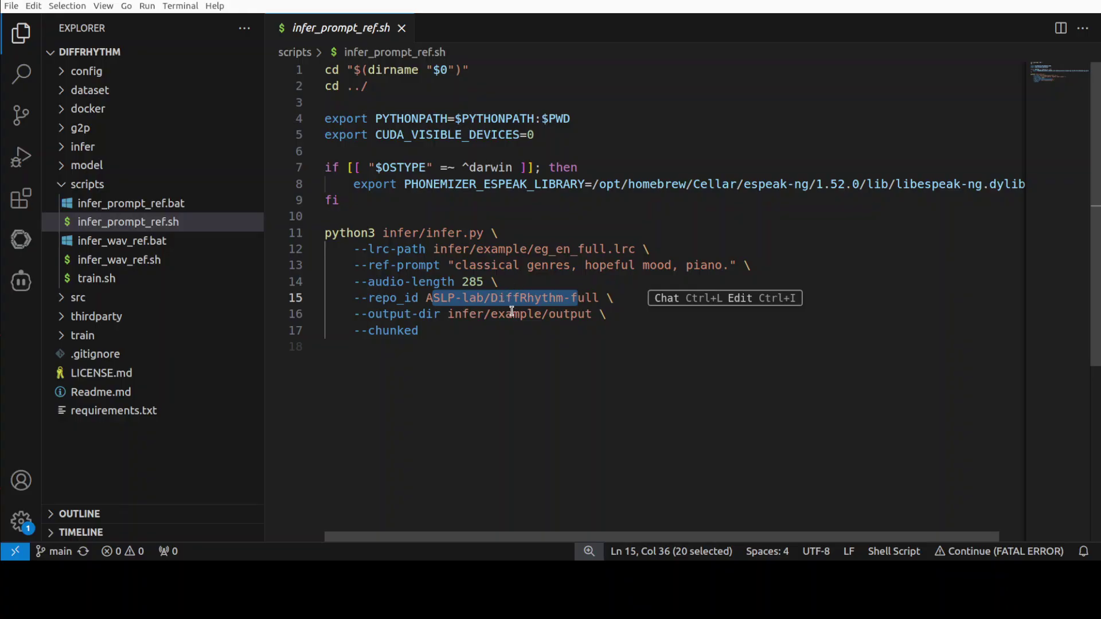
pyautogui.click(74, 149)
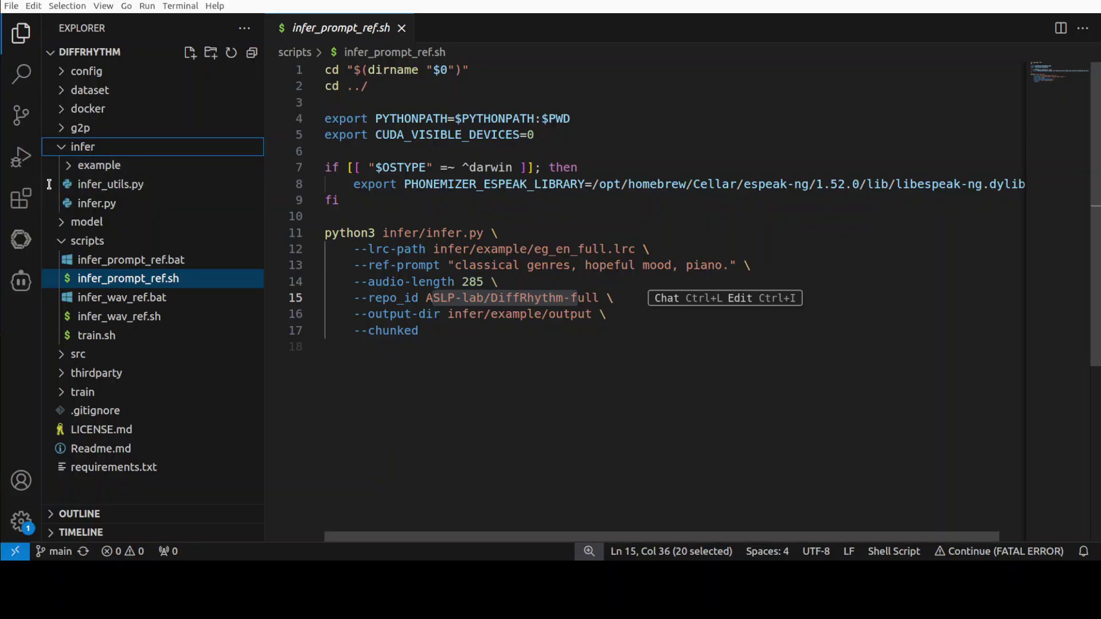
pyautogui.click(69, 167)
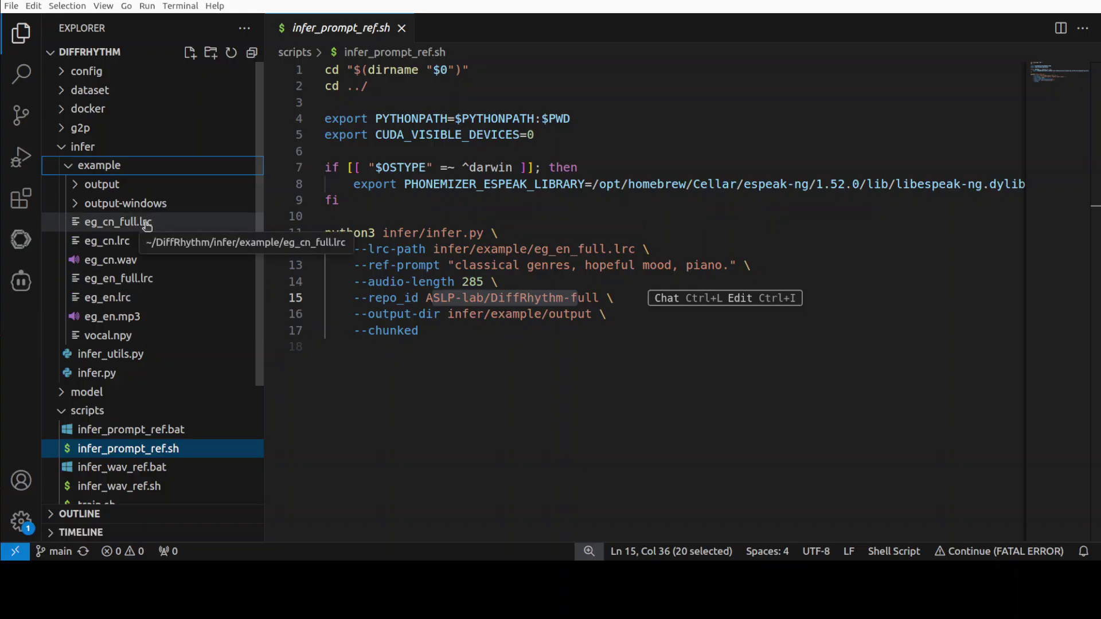
# - Open eg_en_full.lrc, scroll through its timestamped lyrics, then collapse the example folder
pyautogui.click(139, 279)
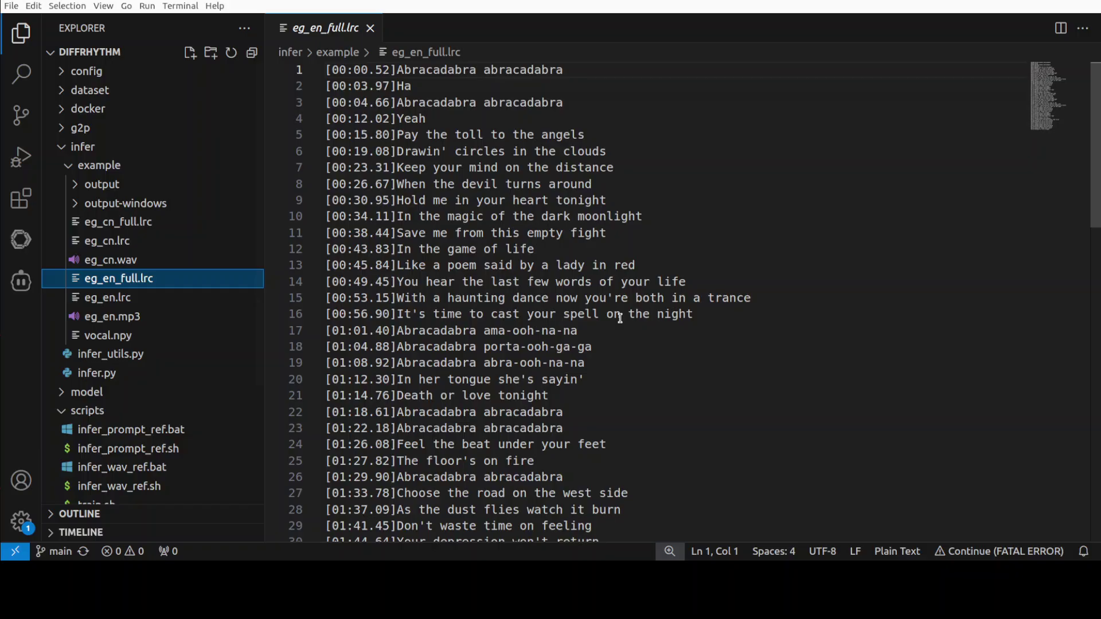
pyautogui.scroll(-10, 619, 309)
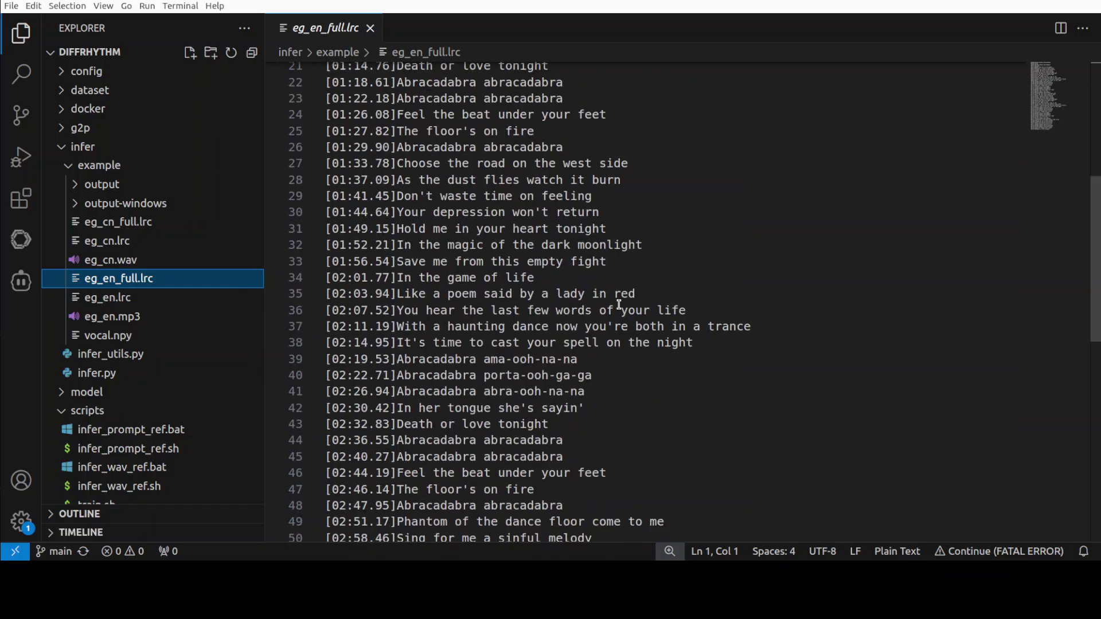
pyautogui.scroll(-4, 619, 304)
pyautogui.scroll(9, 619, 305)
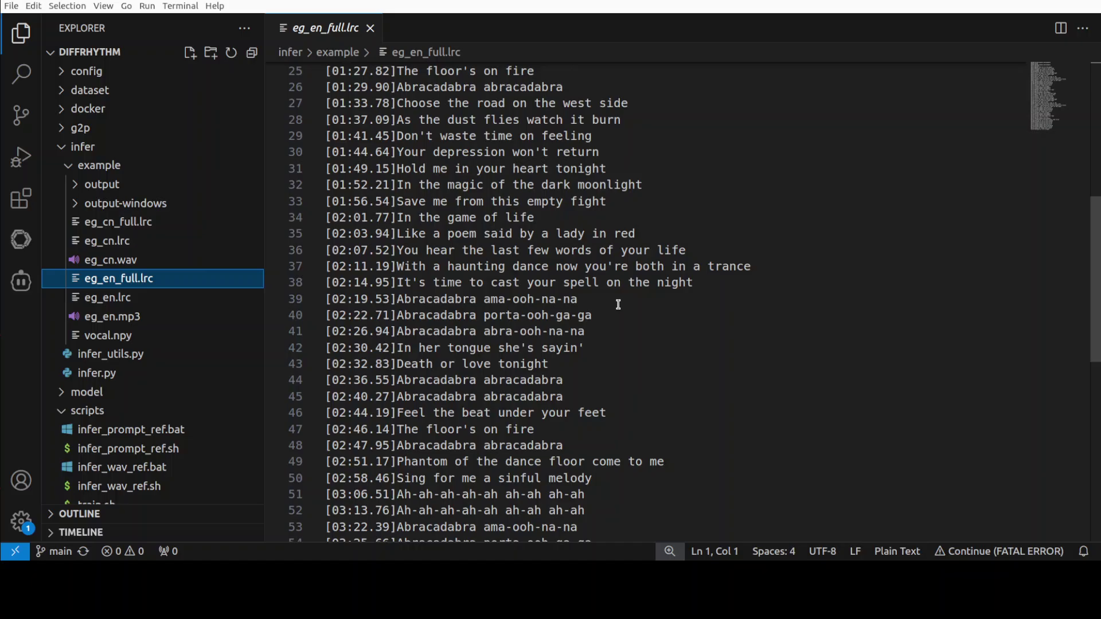
pyautogui.scroll(3, 618, 304)
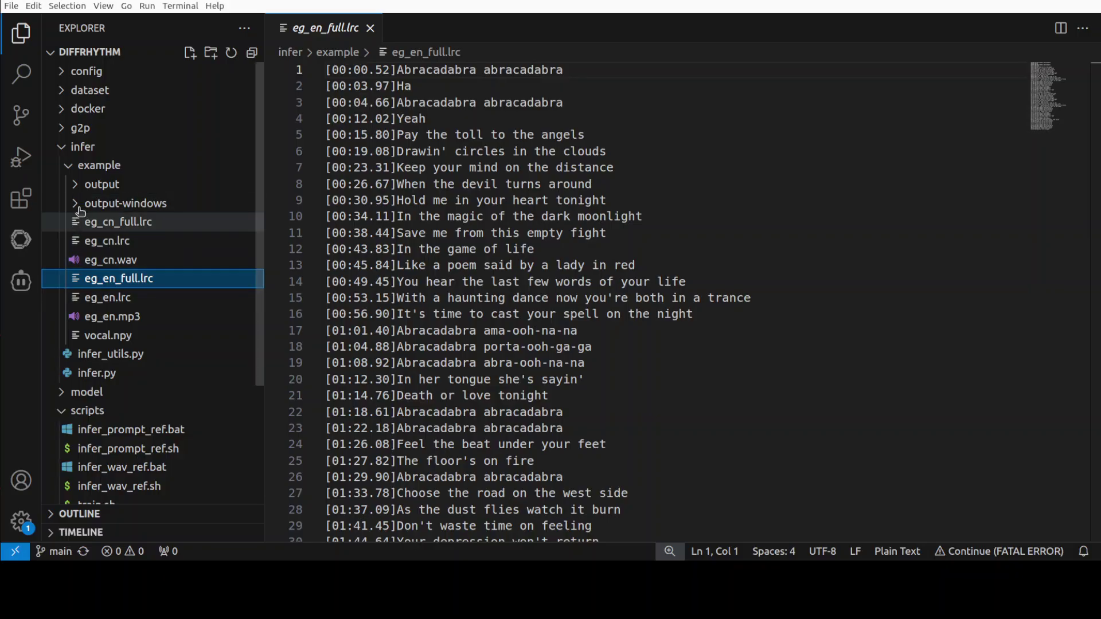
pyautogui.click(70, 167)
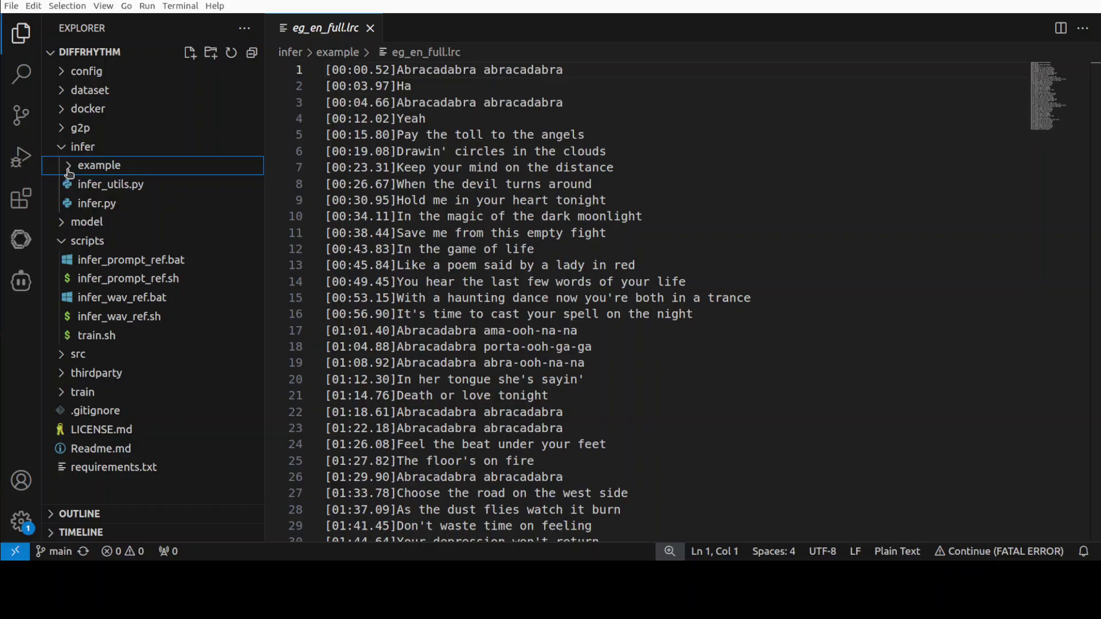
# - Read through infer.py's inference code, then open the infer_wav_ref.sh script
pyautogui.click(94, 204)
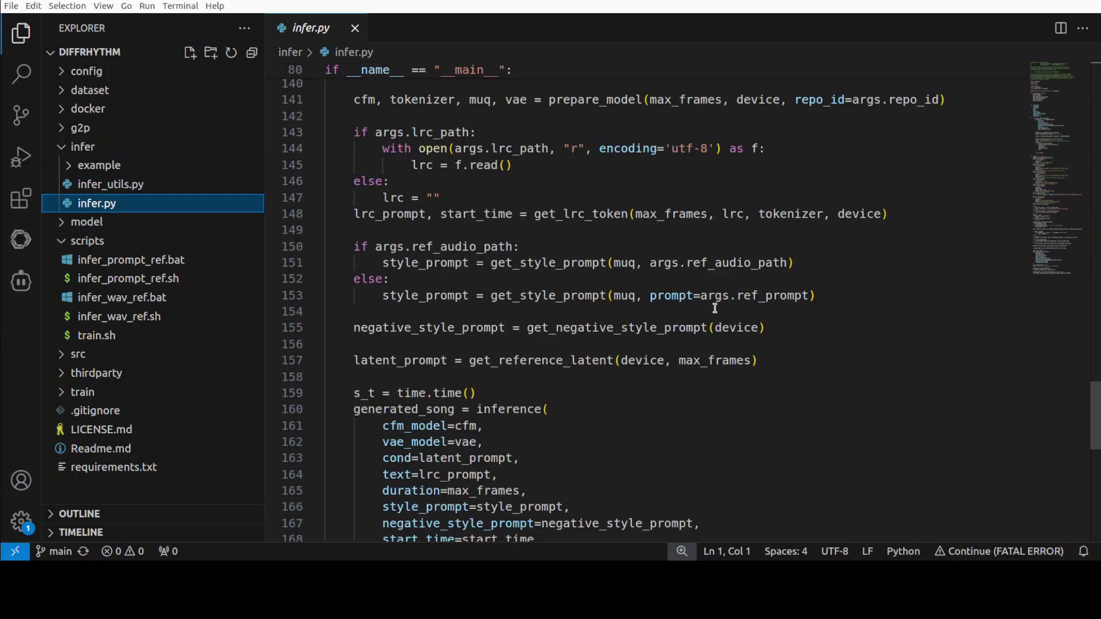
pyautogui.scroll(7, 714, 326)
pyautogui.scroll(14, 714, 325)
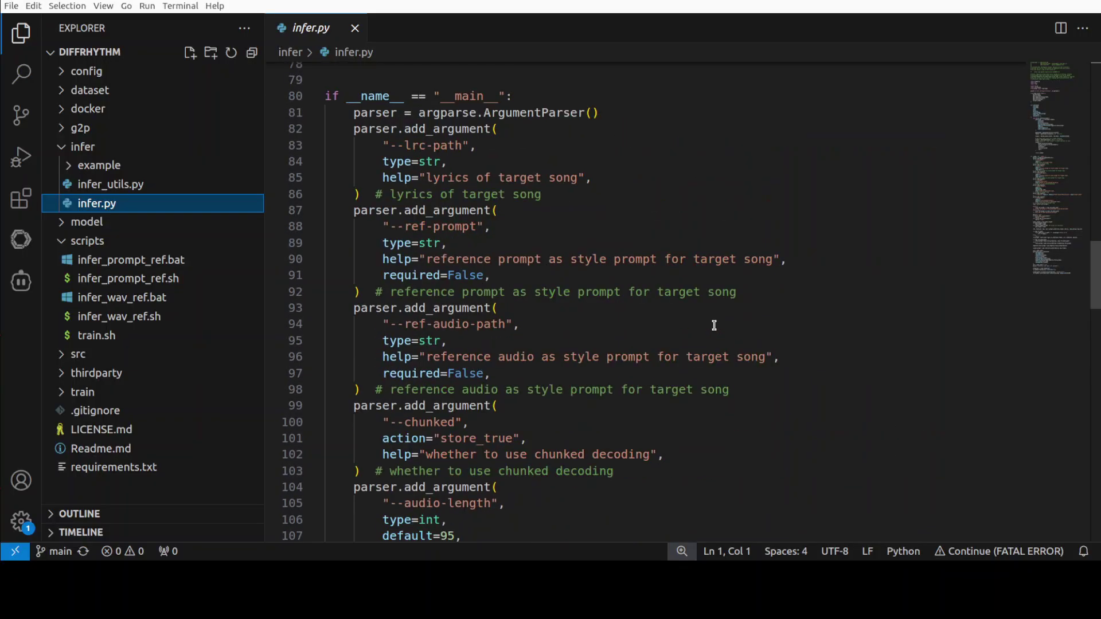
pyautogui.scroll(14, 714, 324)
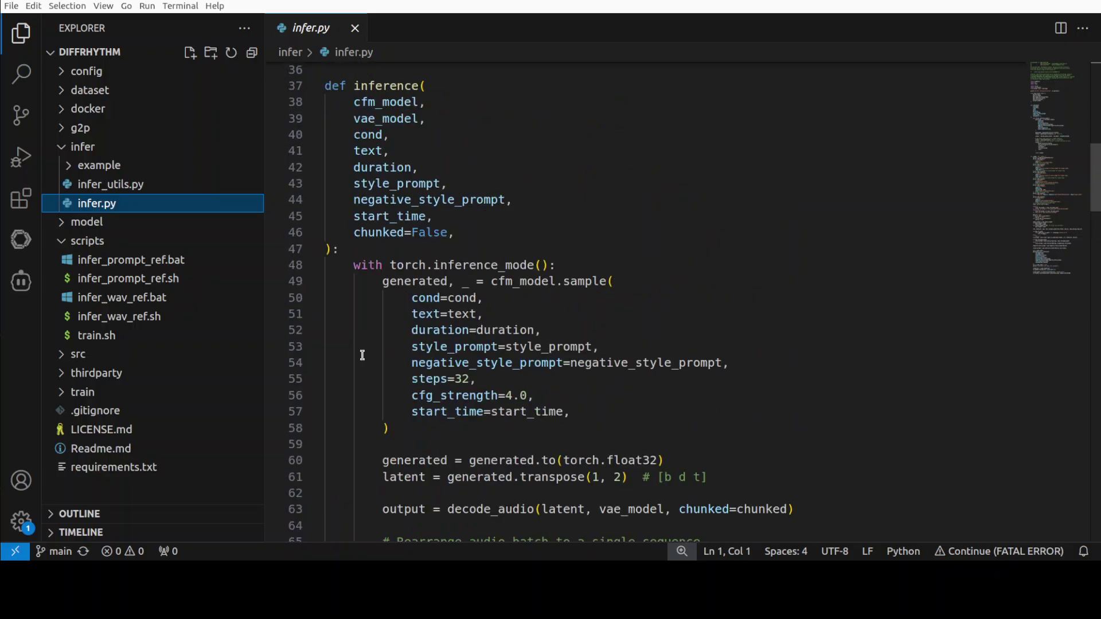
pyautogui.click(149, 322)
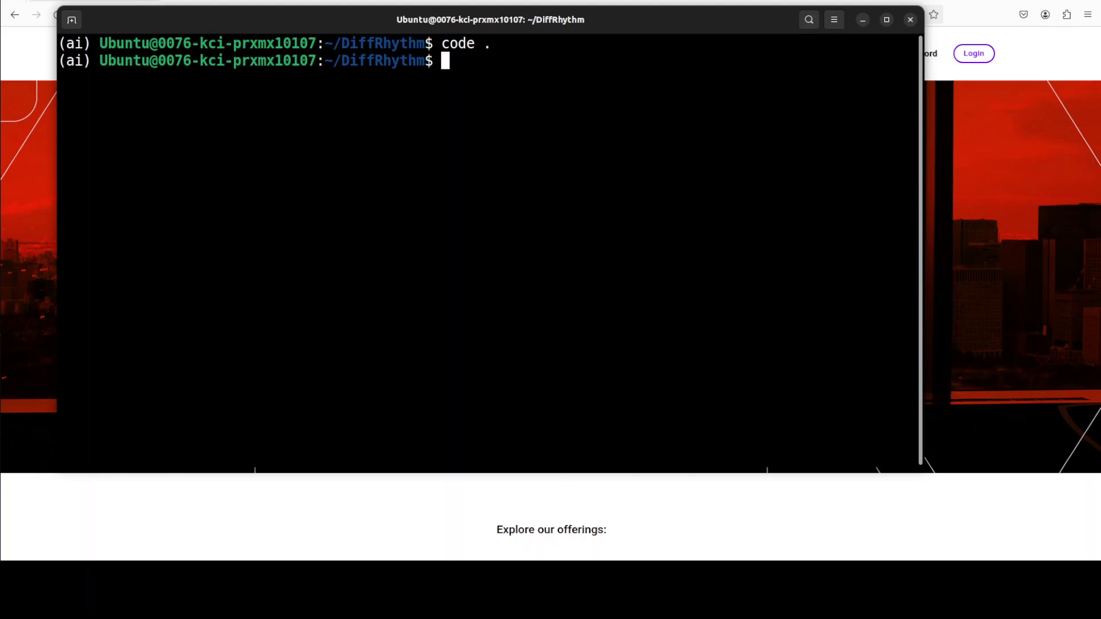
# - Launch the DiffRhythm Gradio app by running python ./app.py in the terminal
pyautogui.rightClick(448, 79)
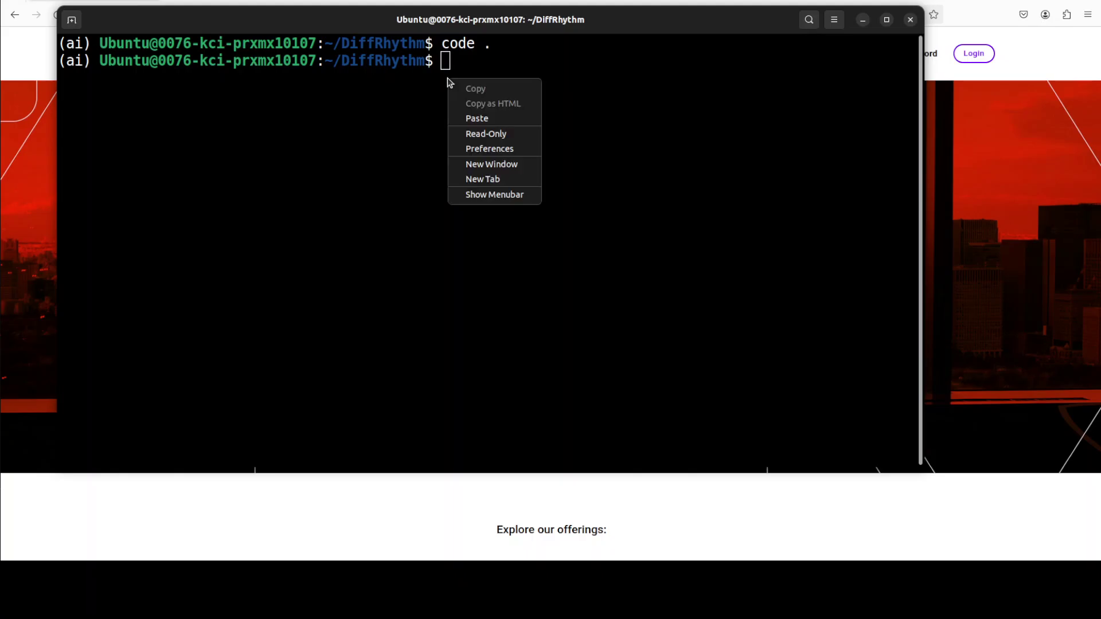
pyautogui.click(479, 118)
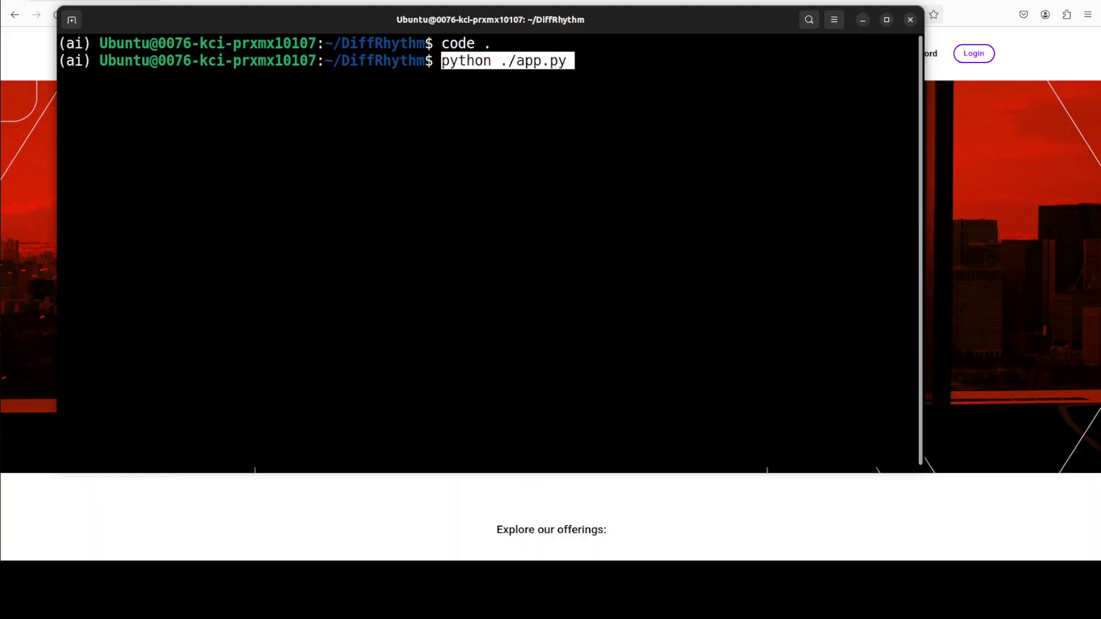
pyautogui.press('Return')
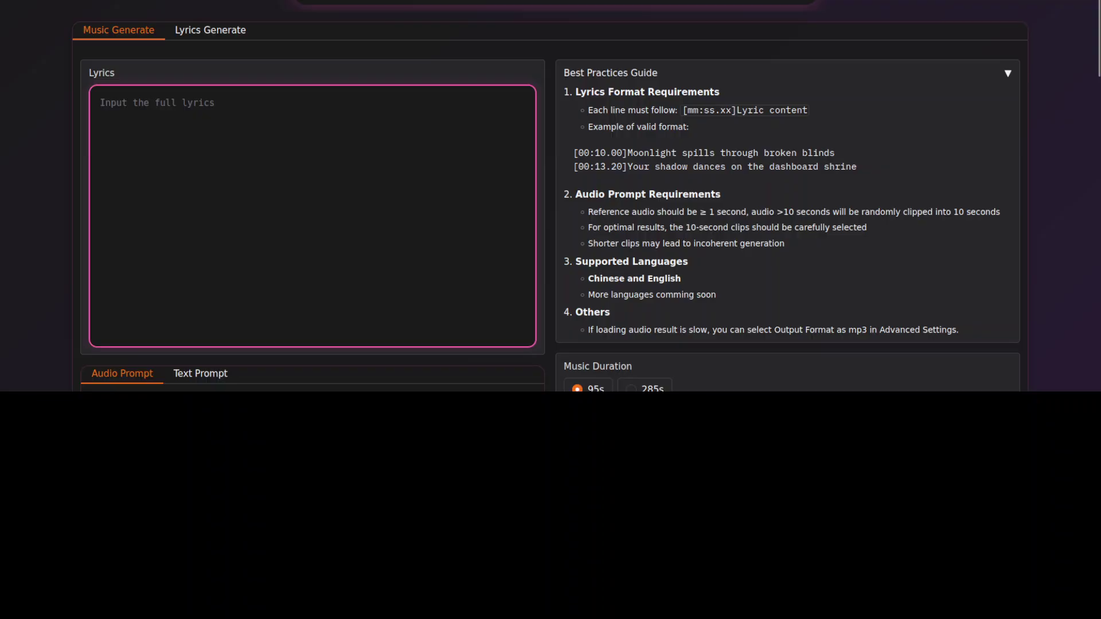
# - Paste the twelve timestamped lyric lines into the Lyrics box and look them over
pyautogui.click(213, 105)
pyautogui.write("[00:05.00]Stars align across the skies [00:07.80]Reflections dancing in your eyes [00:10.50]Hold me close beneath the moon [00:13.30]Our hearts beating to one tune [00:16.00]Whisper something soft and sweet [00:19.00]Promises we'll always keep [00:22.40]Never felt so close before [00:25.20]You're everything, and even more [00:28.34]Tell me this is all we'll need [00:31.12]Just us two, a melody [00:34.00]Tonight, let's write our song [00:36.80]Forever's right where we belong")
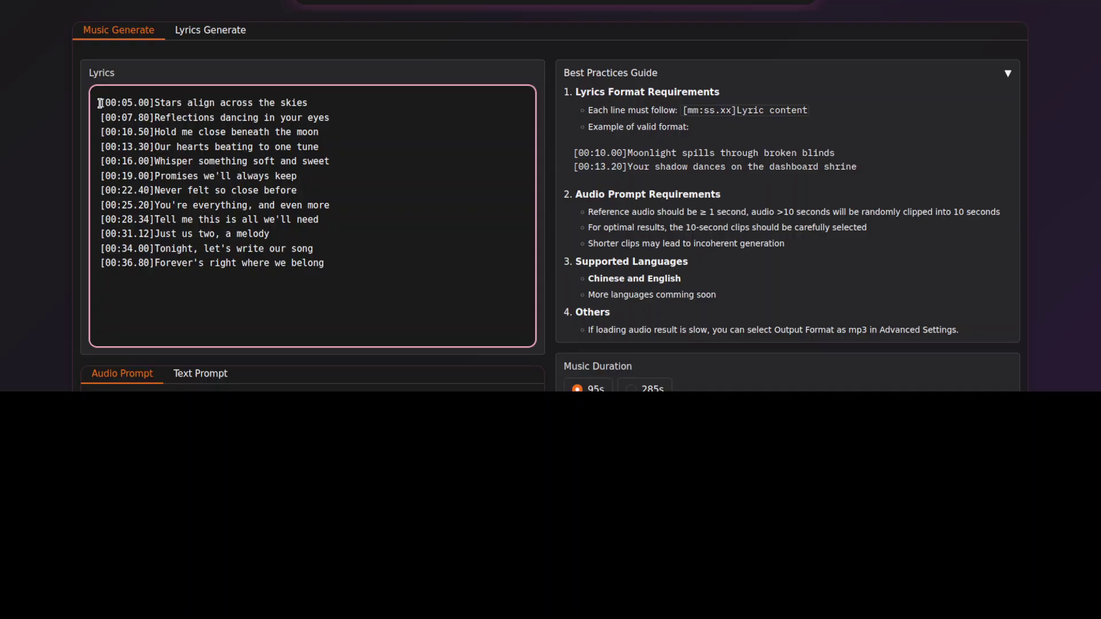
pyautogui.moveTo(101, 103); pyautogui.dragTo(172, 132)
pyautogui.click(128, 147)
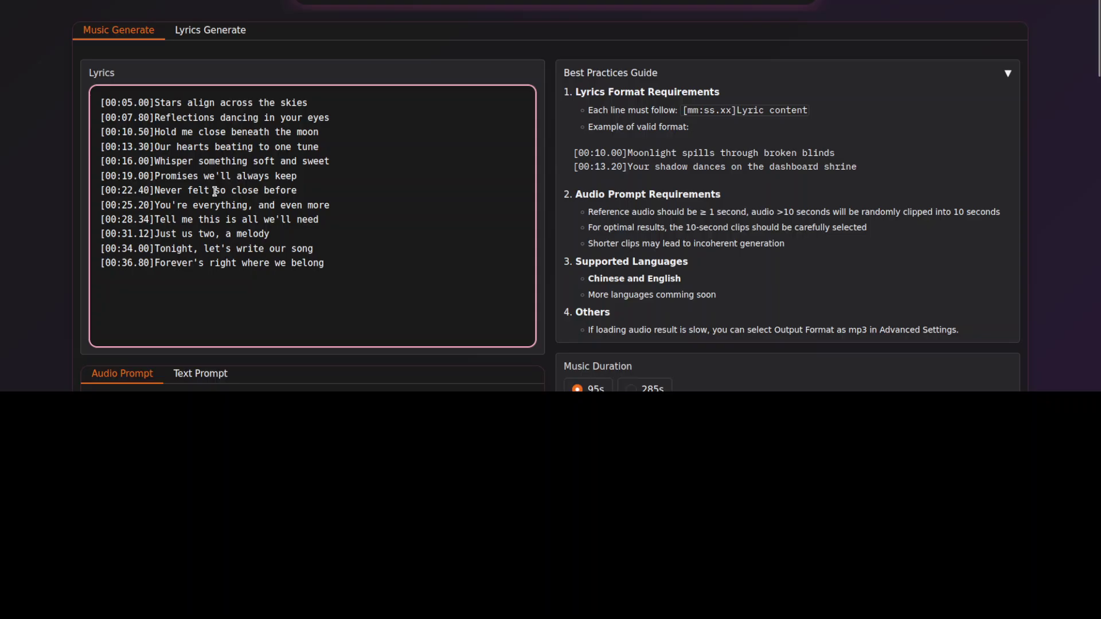
pyautogui.moveTo(170, 189); pyautogui.dragTo(287, 191)
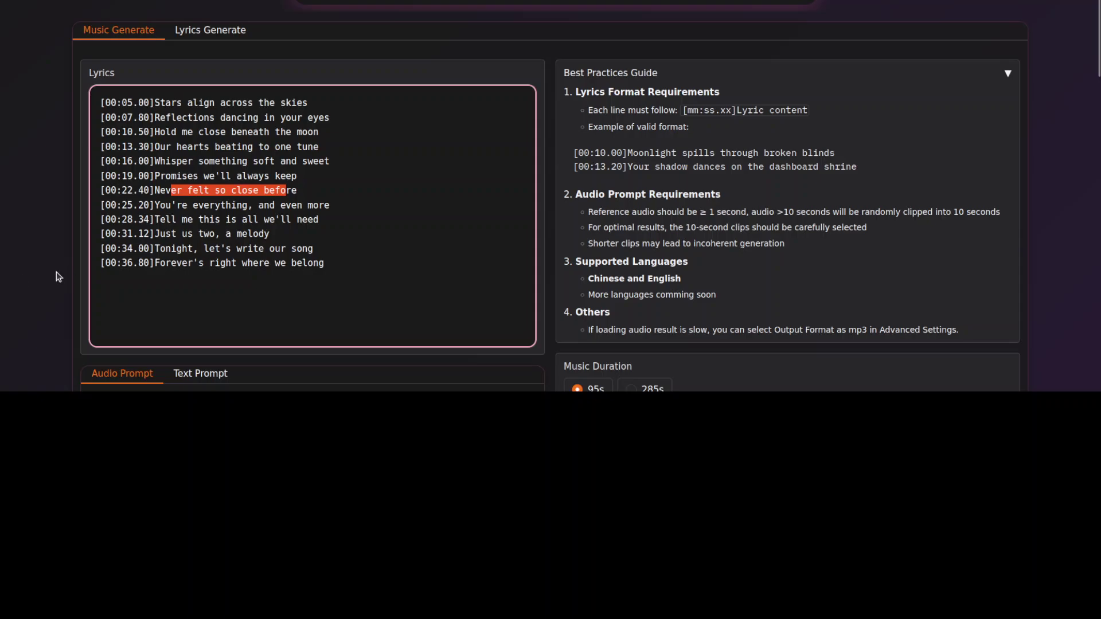
pyautogui.scroll(-2, 57, 277)
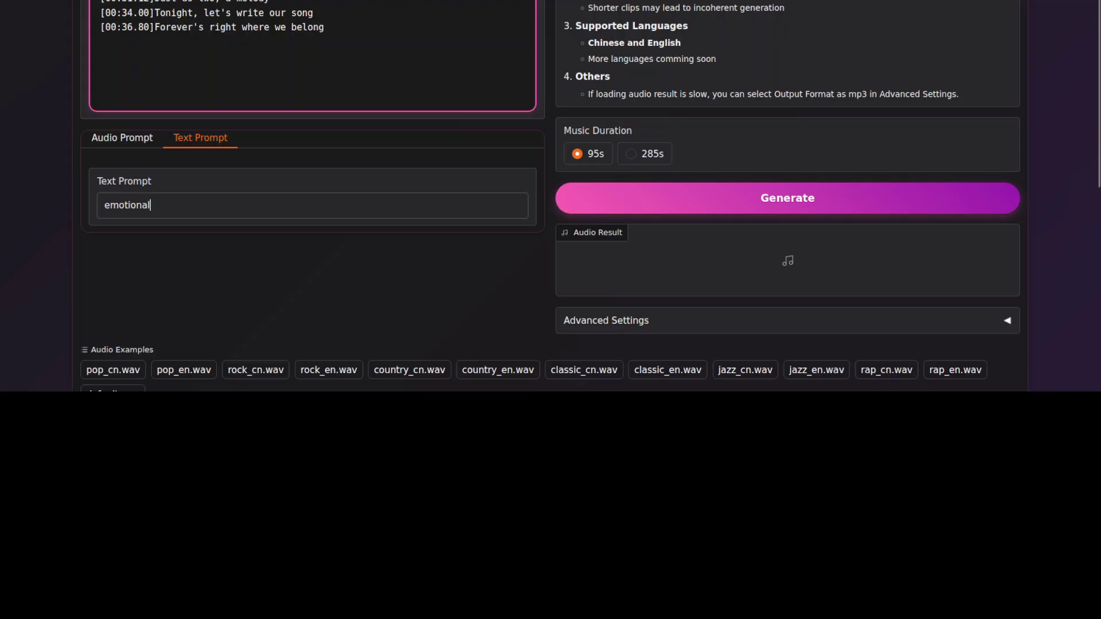
# - Finish the text prompt so it reads 'emotional pop piano'
pyautogui.write('piam')
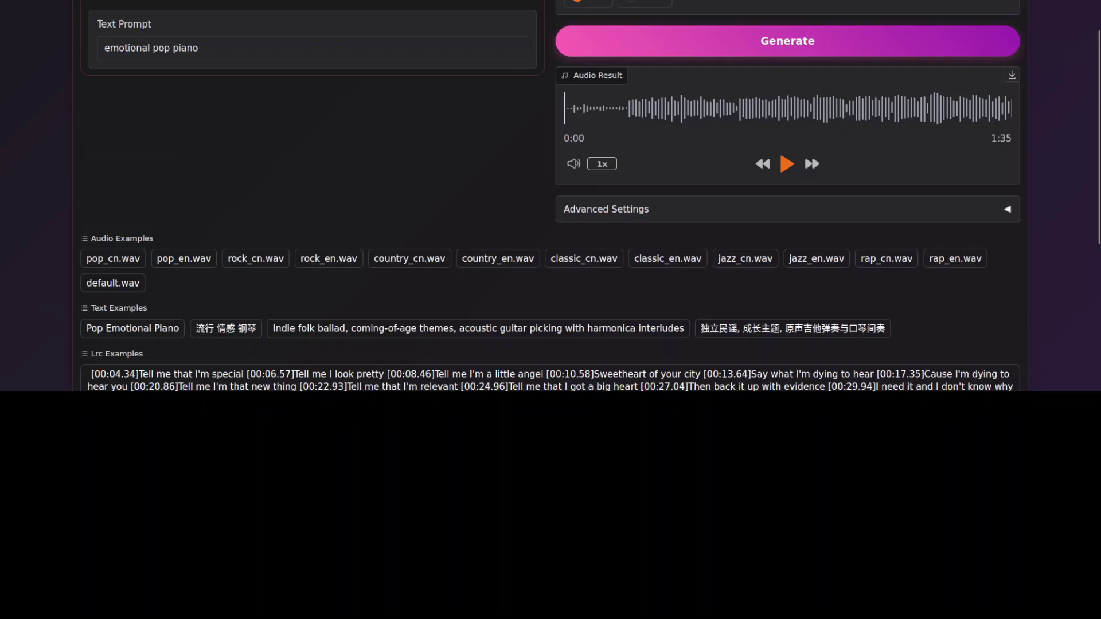
# - Play the generated song in the Audio Result player and pause it at about 1:08
pyautogui.click(786, 165)
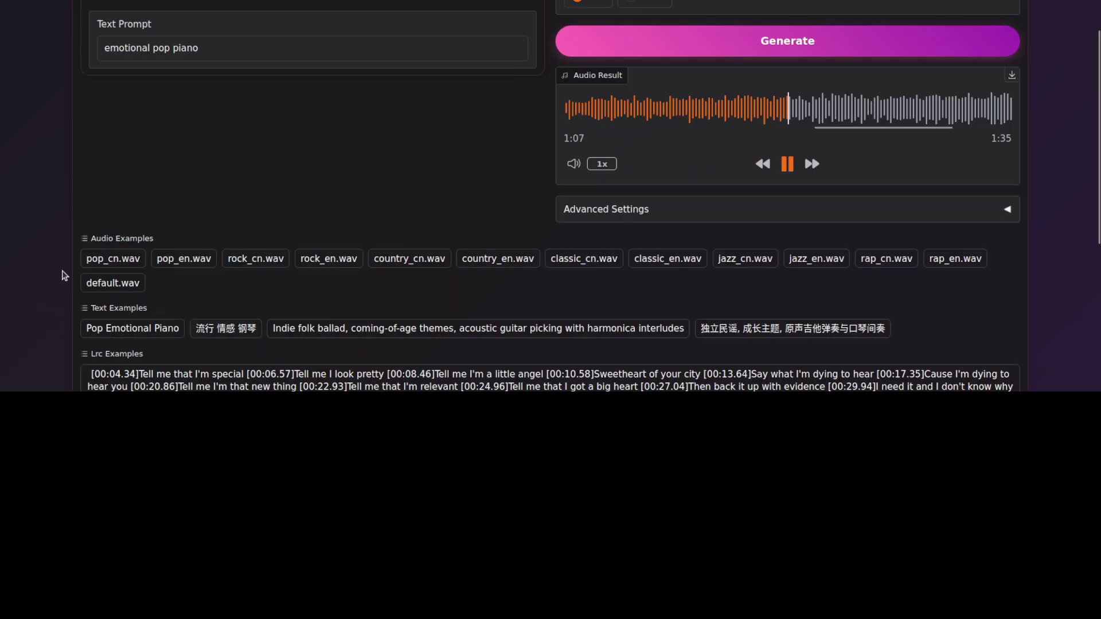
pyautogui.click(787, 165)
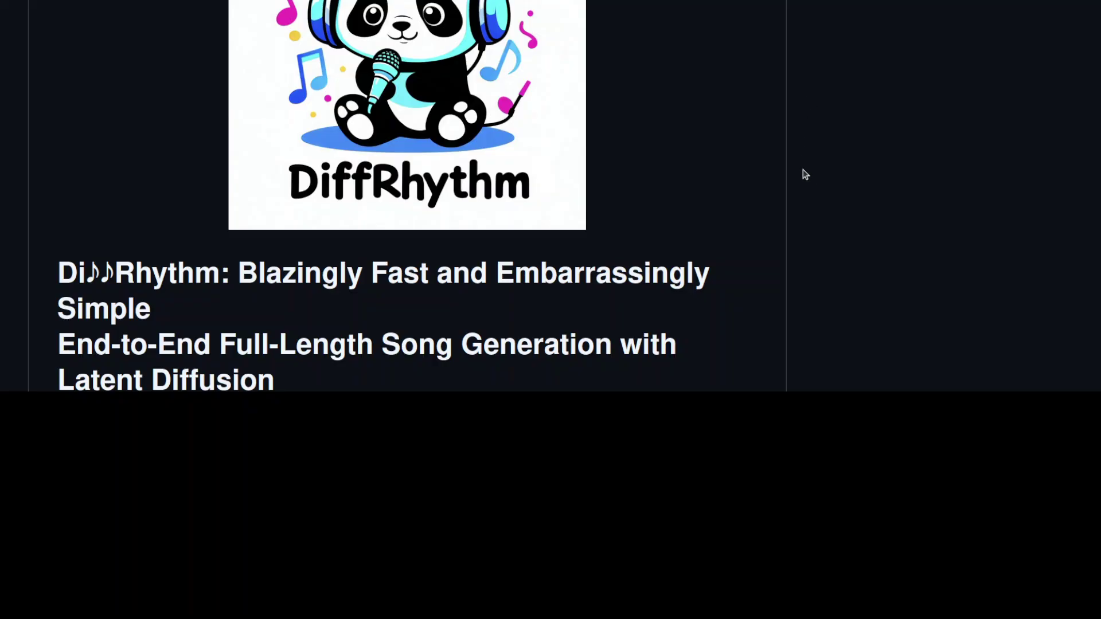
# - Scroll back up the DiffRhythm repository README
pyautogui.scroll(2, 808, 183)
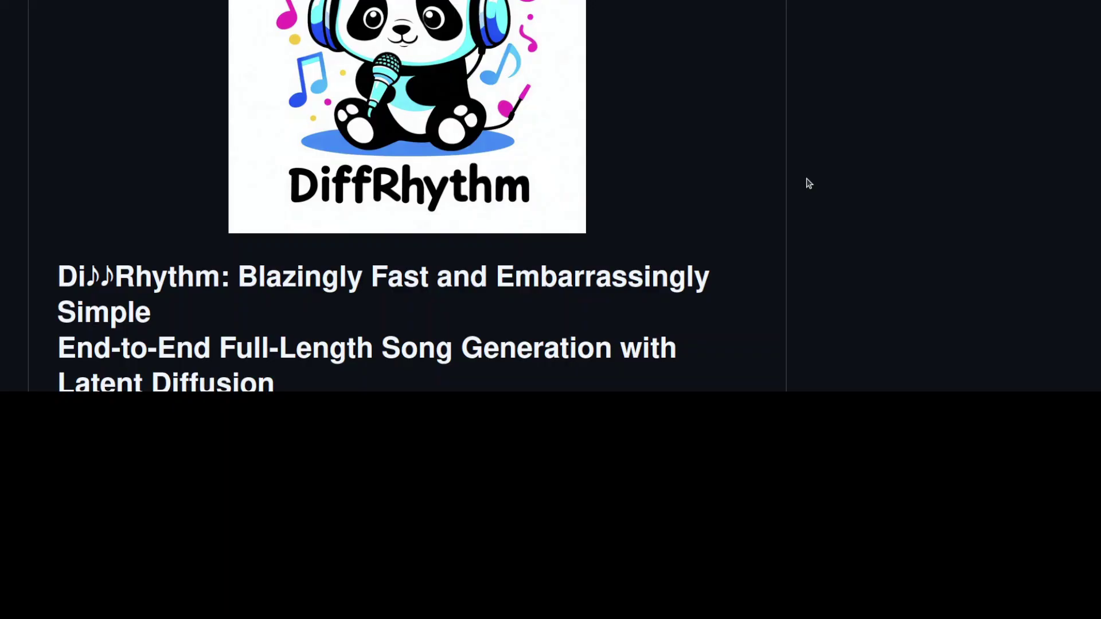